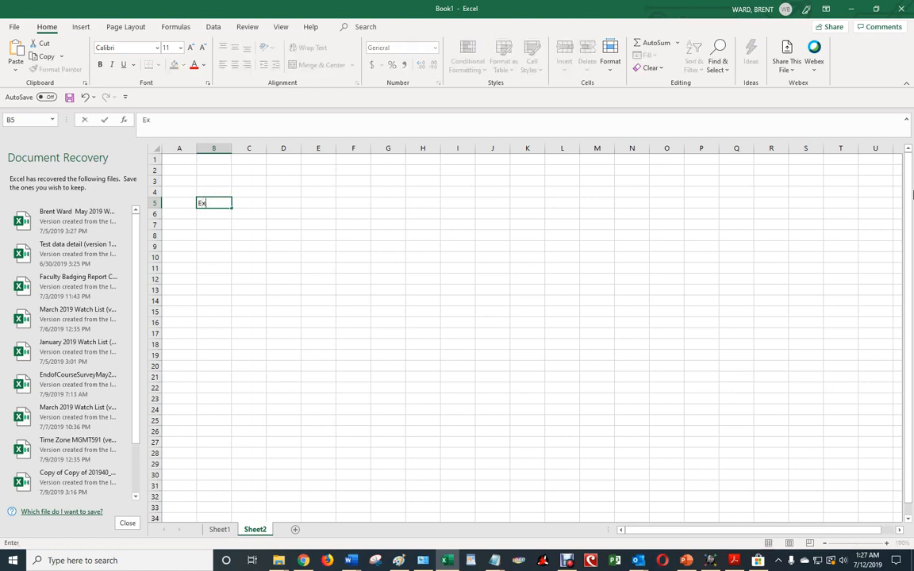
# Enter the Expenses heading in B5 with Utilities, Rent, Car and Groceries in B6:B9.
pyautogui.press('Return')
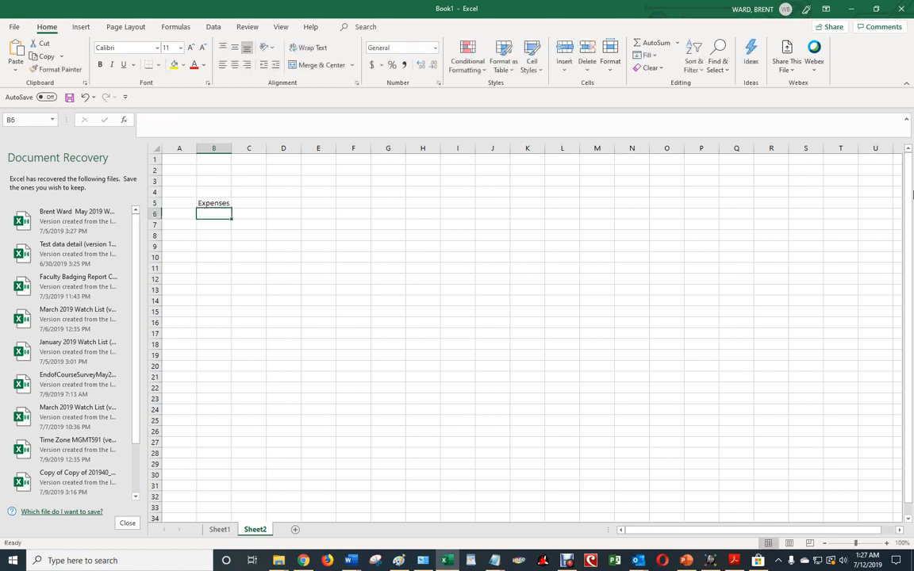
pyautogui.write('Utilities')
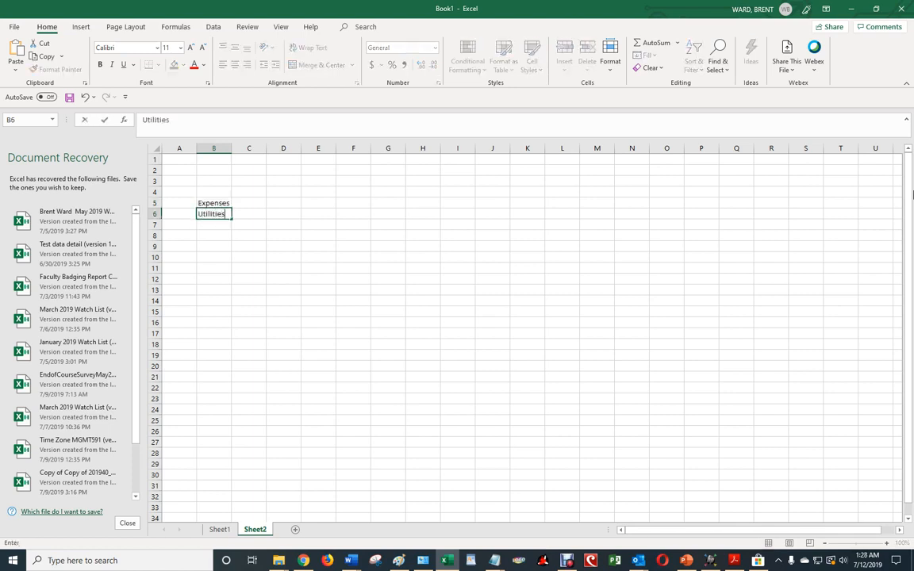
pyautogui.press('Return')
pyautogui.write('Rent')
pyautogui.press('Return')
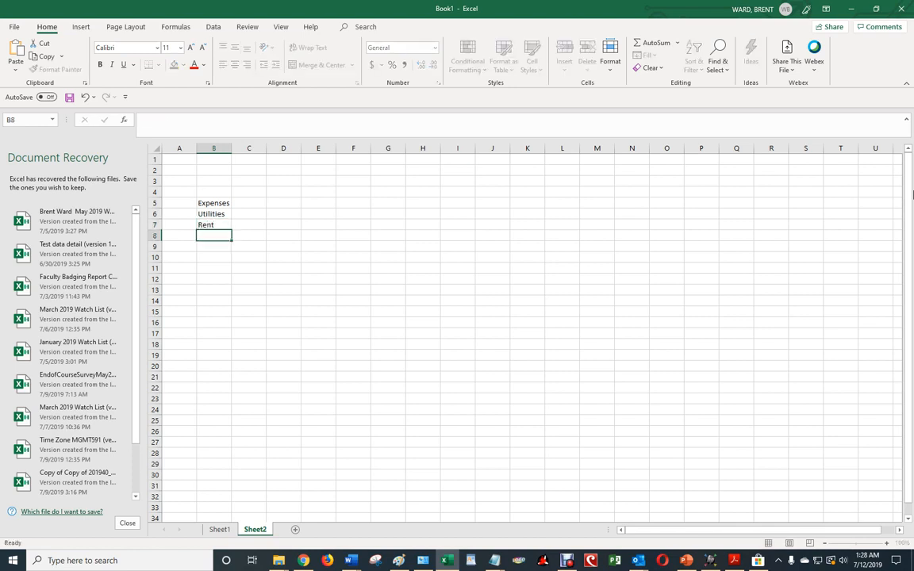
pyautogui.write('Car')
pyautogui.press('Return')
pyautogui.write('Gr')
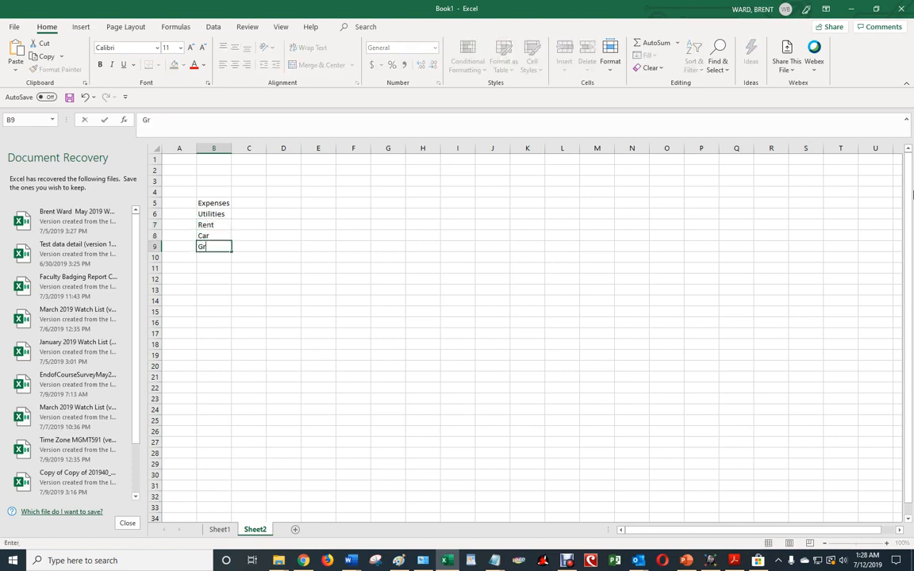
pyautogui.write('oceries')
pyautogui.press('Return')
pyautogui.press('Up')
pyautogui.press('Up')
pyautogui.press('Up')
pyautogui.press('Up')
pyautogui.press('Right')
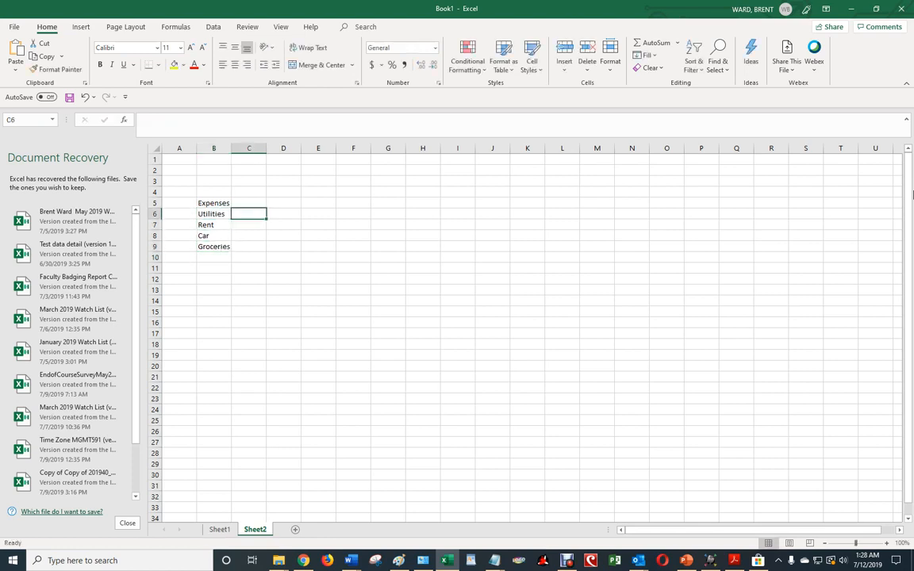
# Enter the amounts 200, 800, 150 and 320 in C6:C9.
pyautogui.write('200')
pyautogui.press('Return')
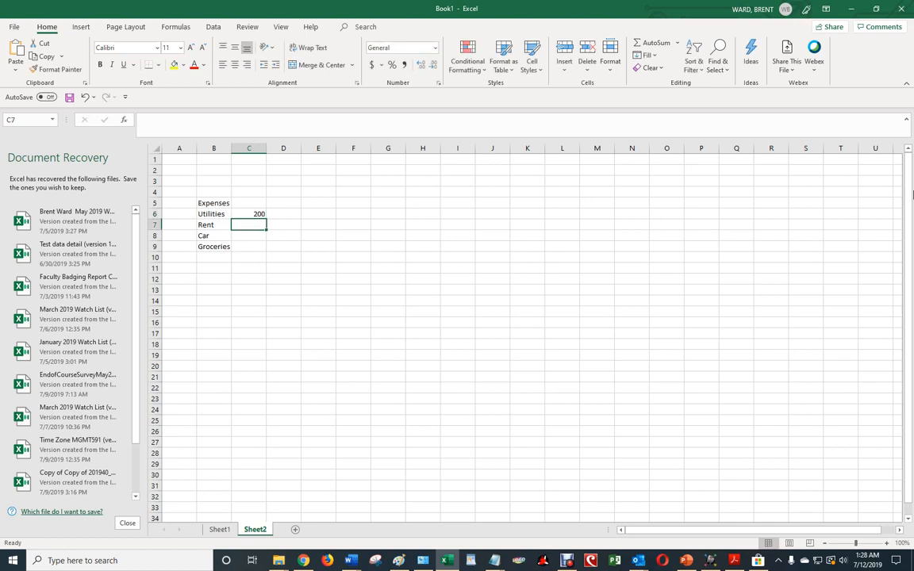
pyautogui.write('800')
pyautogui.press('Return')
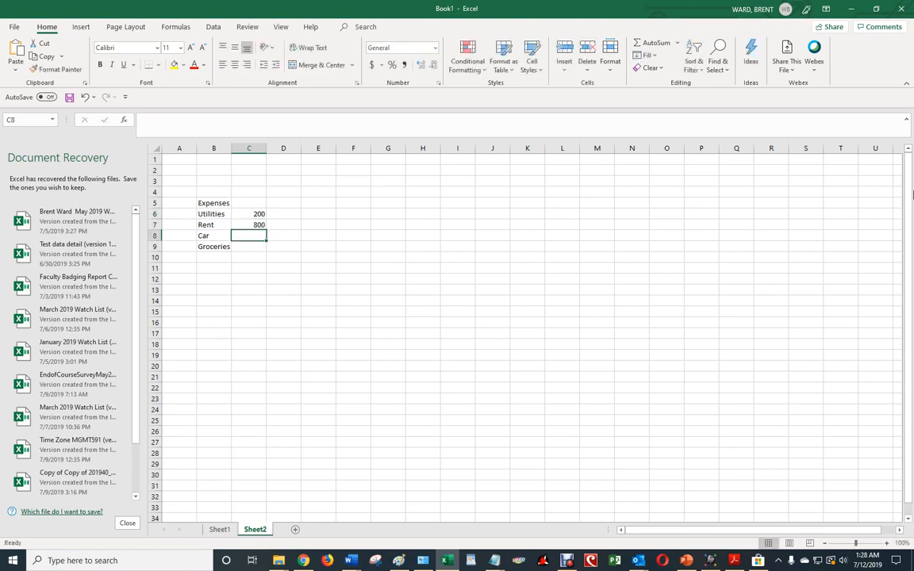
pyautogui.write('150')
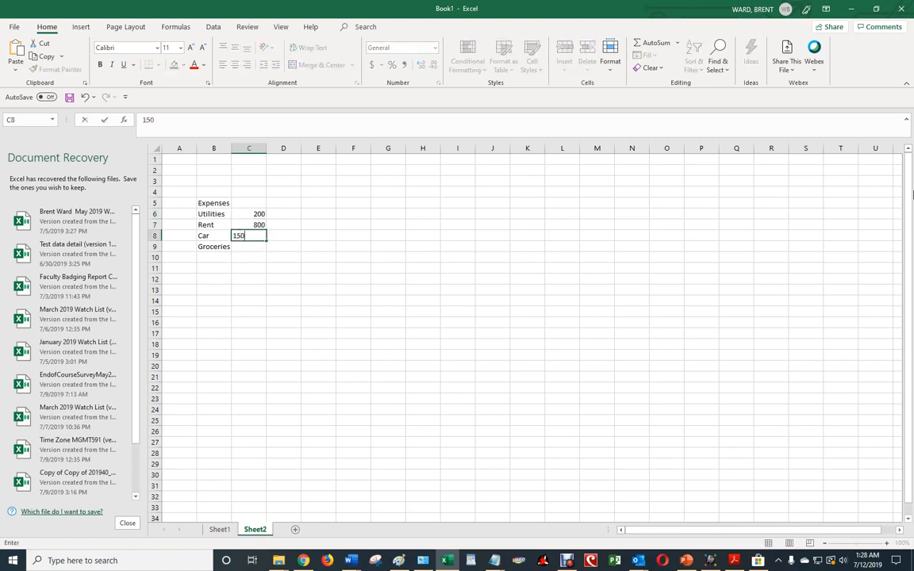
pyautogui.press('Return')
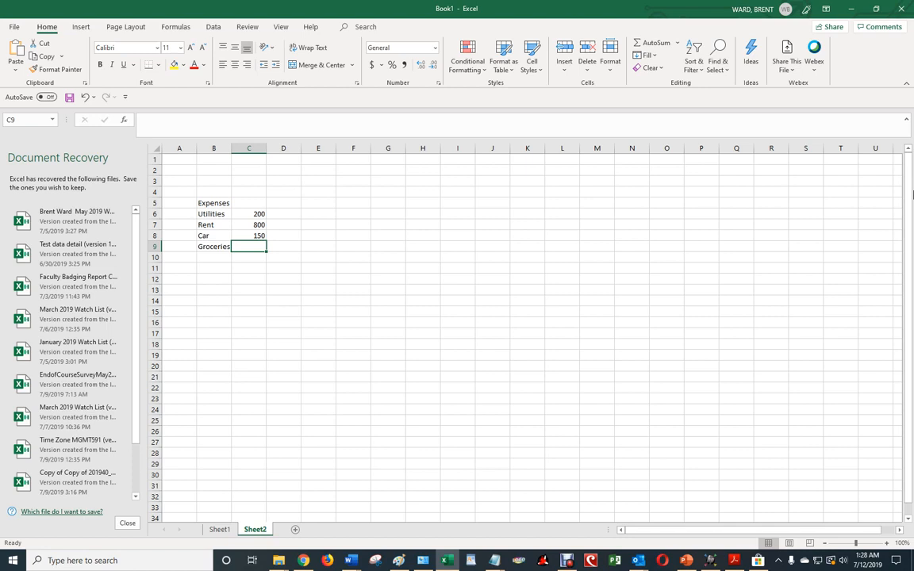
pyautogui.write('3')
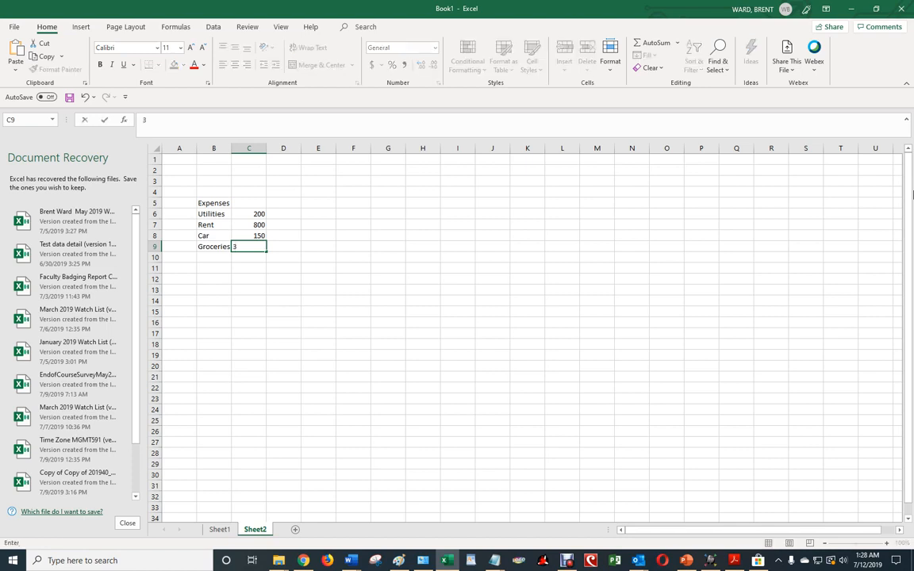
pyautogui.write('20')
pyautogui.press('Return')
# Add Amount as the column heading in C5 above the values.
pyautogui.press('Up')
pyautogui.press('Up')
pyautogui.press('Up')
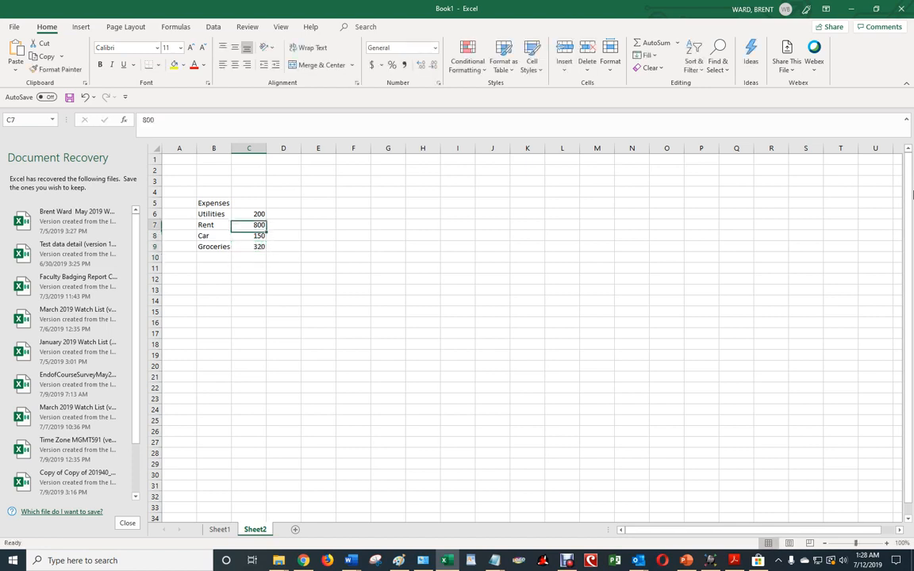
pyautogui.press('Up')
pyautogui.press('Up')
pyautogui.write('Amount')
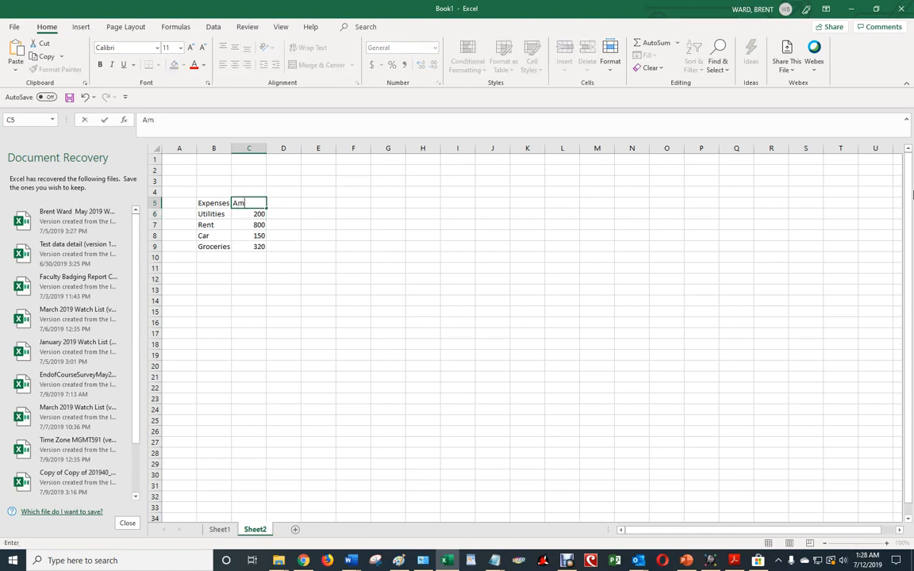
pyautogui.press('Return')
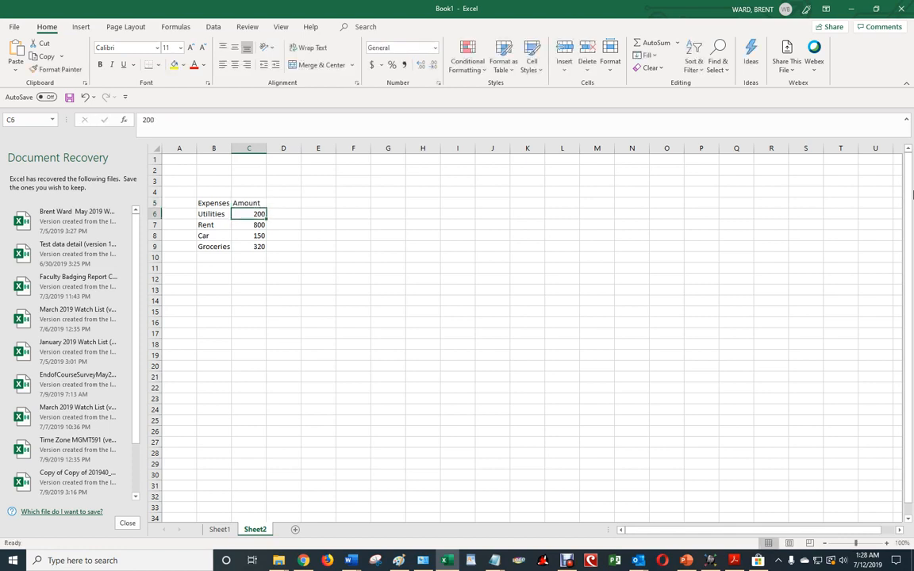
pyautogui.press('Up')
pyautogui.press('Down')
pyautogui.press('Up')
pyautogui.press('Right')
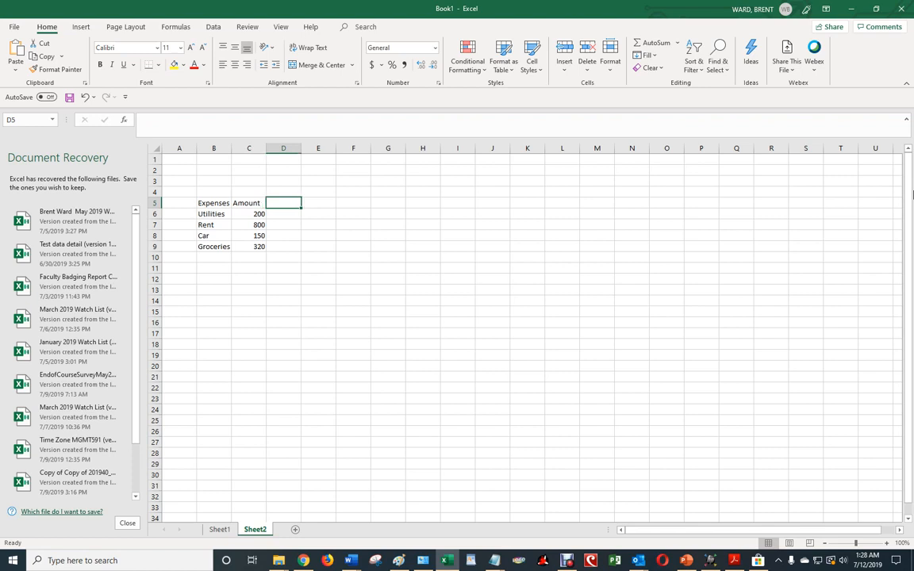
pyautogui.press('Down')
pyautogui.press('Down')
pyautogui.press('Down')
pyautogui.press('Down')
pyautogui.press('Down')
pyautogui.press('Left')
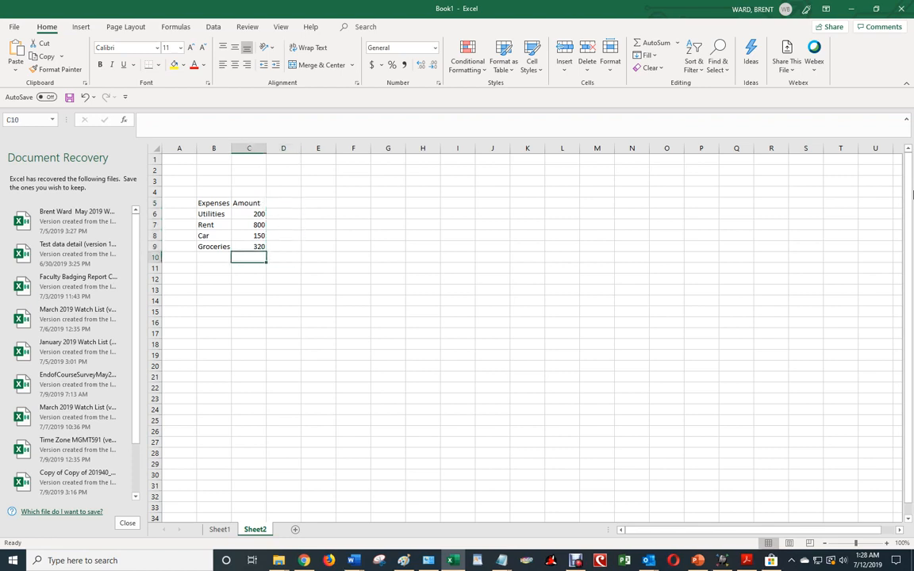
# Label B10 as Total below the expense categories.
pyautogui.press('Left')
pyautogui.write('Total')
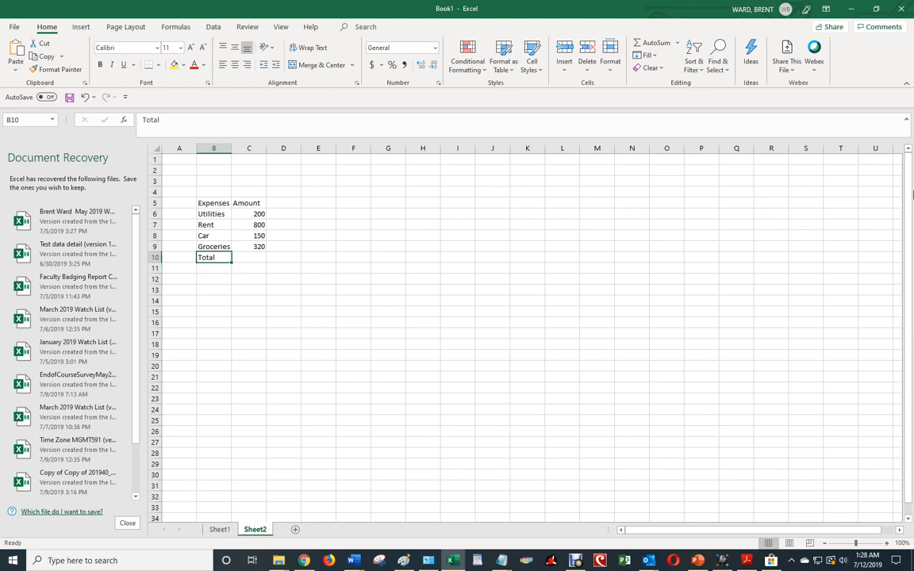
pyautogui.press('Up')
# Put an AutoSum =SUM(C6:C9) in C10, giving 1470.
pyautogui.press('Down')
pyautogui.press('Right')
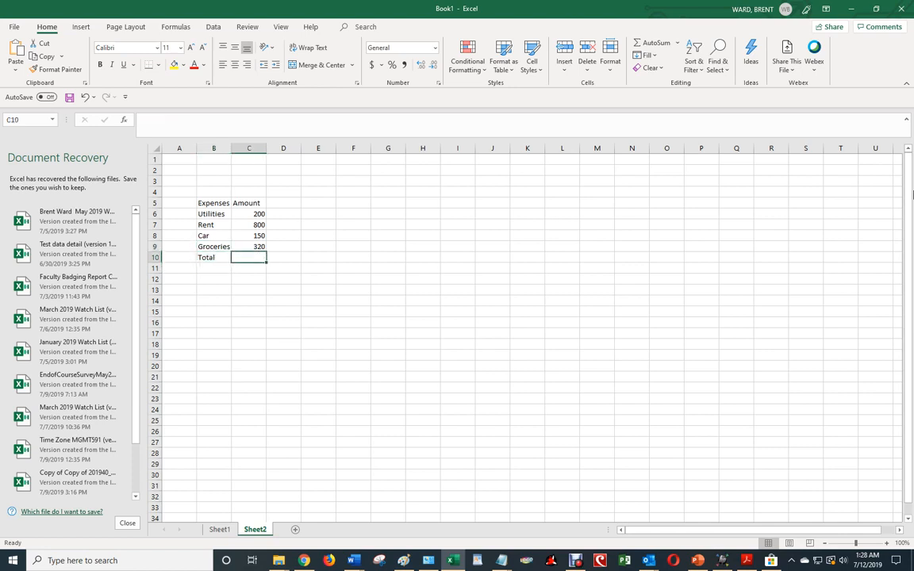
pyautogui.press('Up')
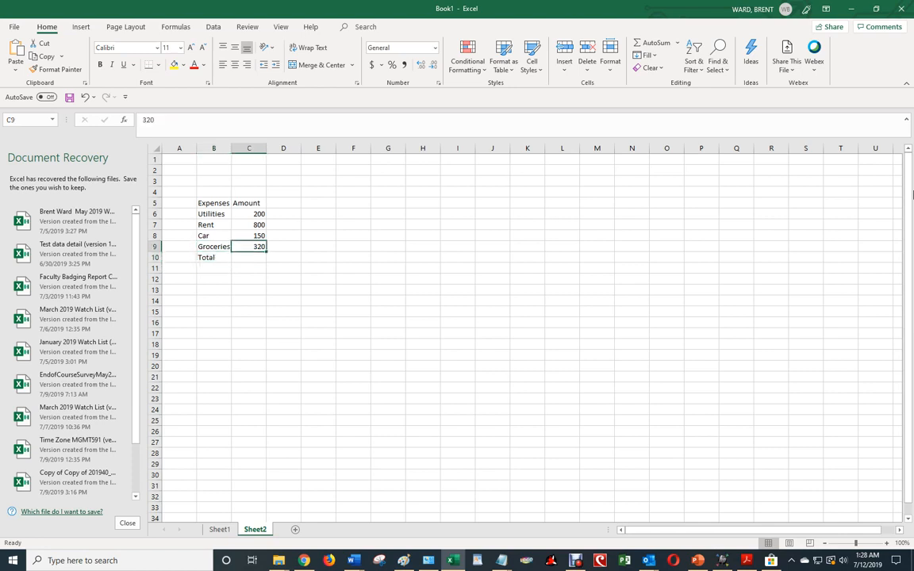
pyautogui.press('Down')
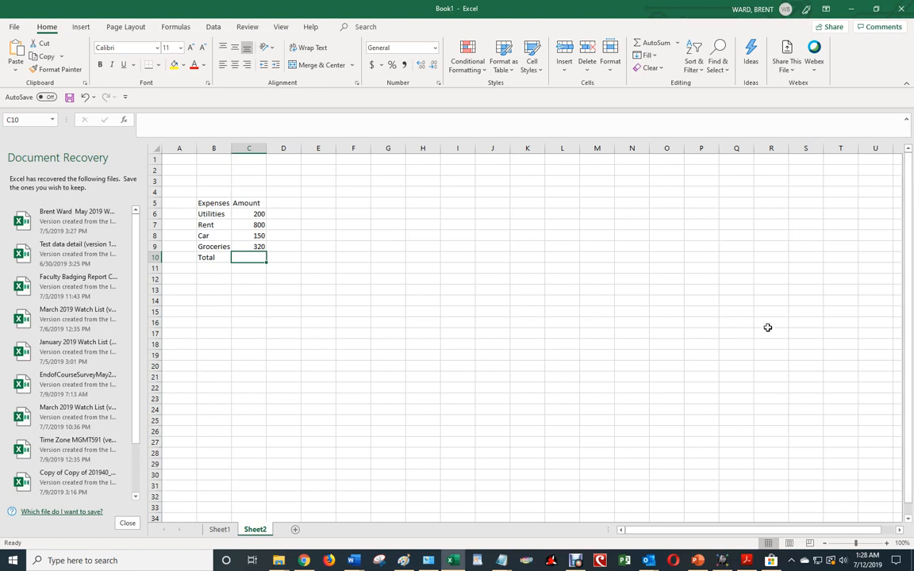
pyautogui.click(656, 44)
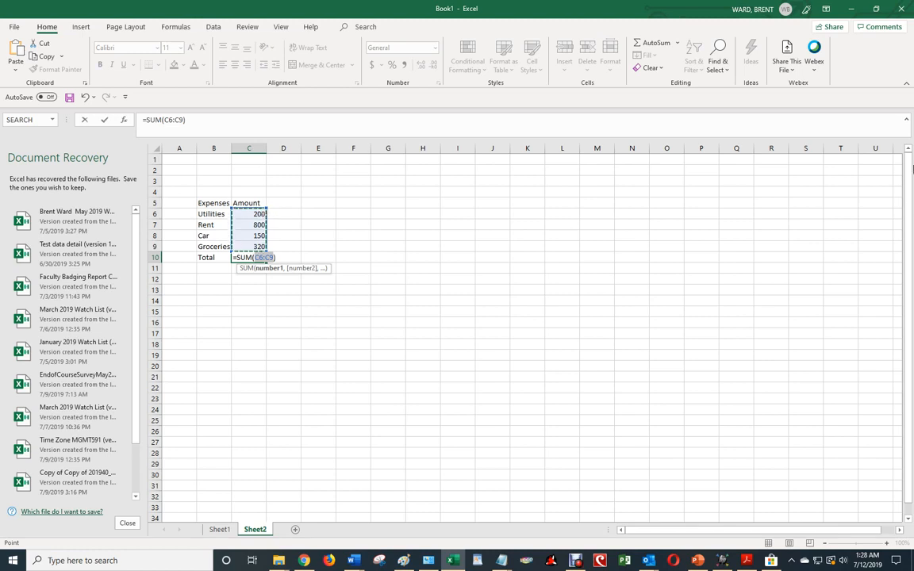
pyautogui.press('Return')
pyautogui.press('Up')
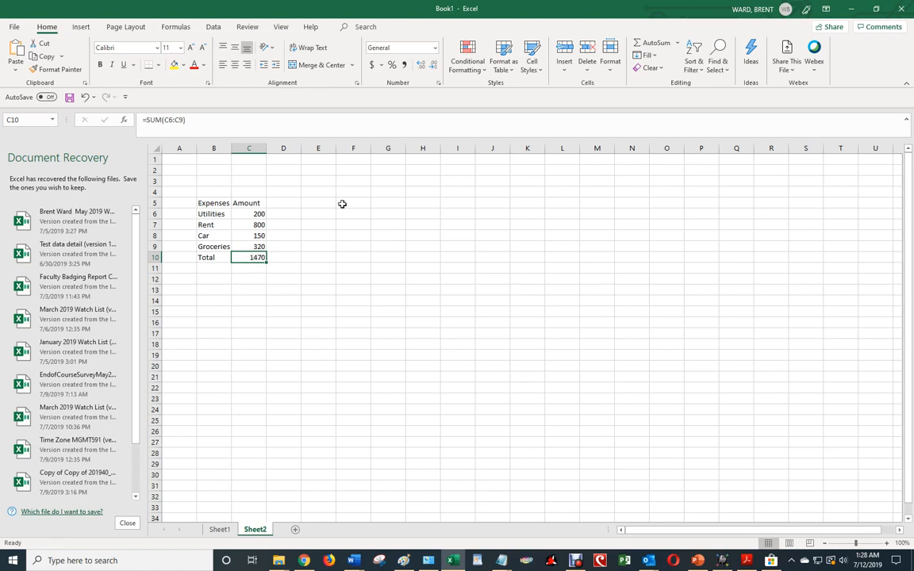
# Give C10 Accounting format with no decimal places so it reads $ 1,470.
pyautogui.click(372, 66)
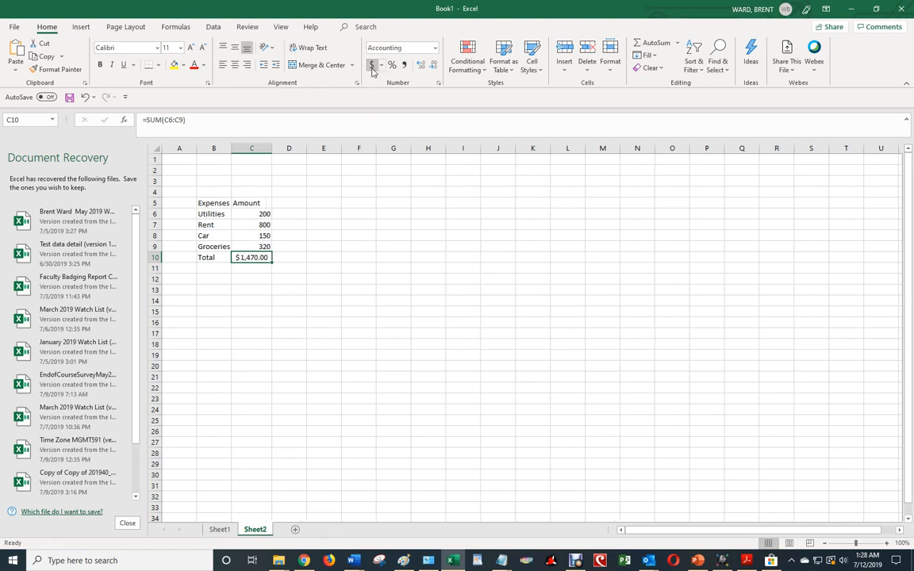
pyautogui.click(433, 67)
pyautogui.click(433, 67)
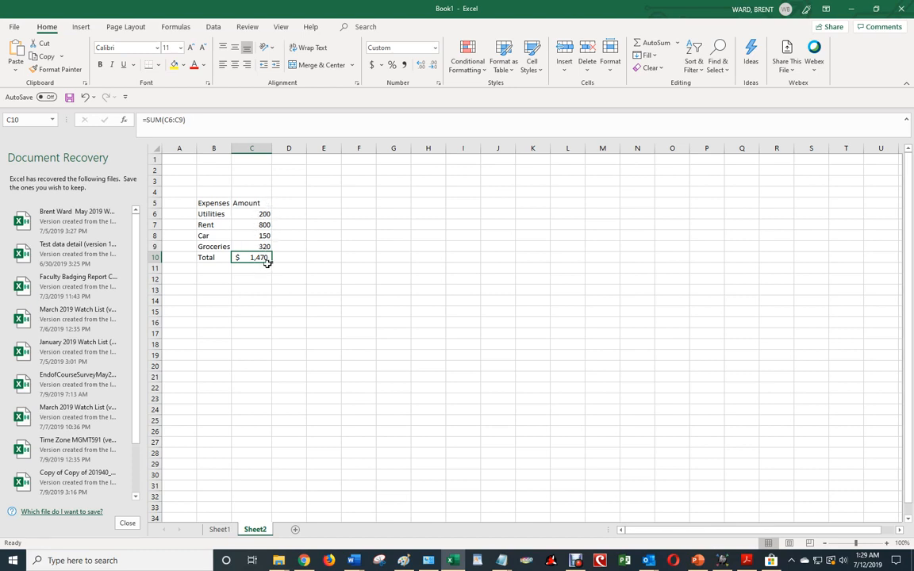
pyautogui.click(292, 203)
# Enter Percent as the column heading in D5 next to Amount.
pyautogui.write('P')
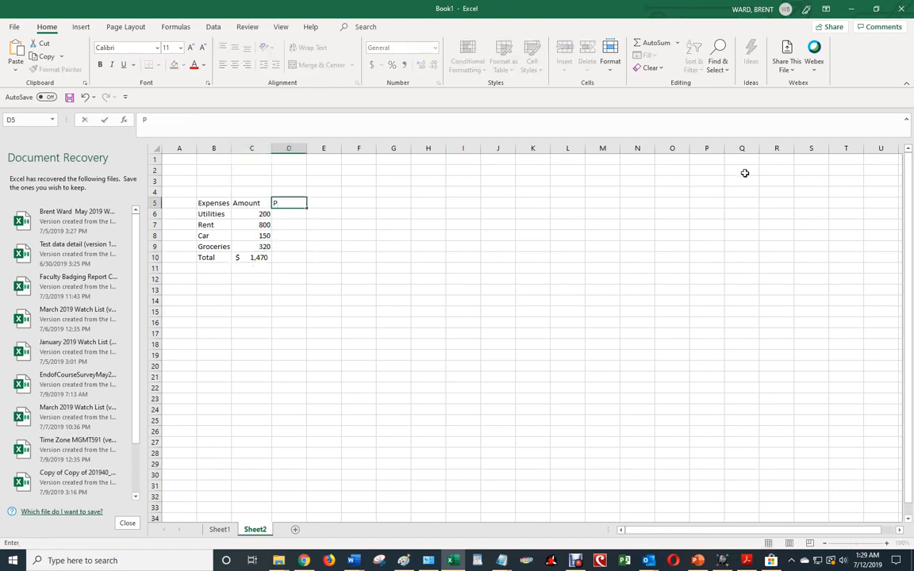
pyautogui.write('ercent')
pyautogui.press('Return')
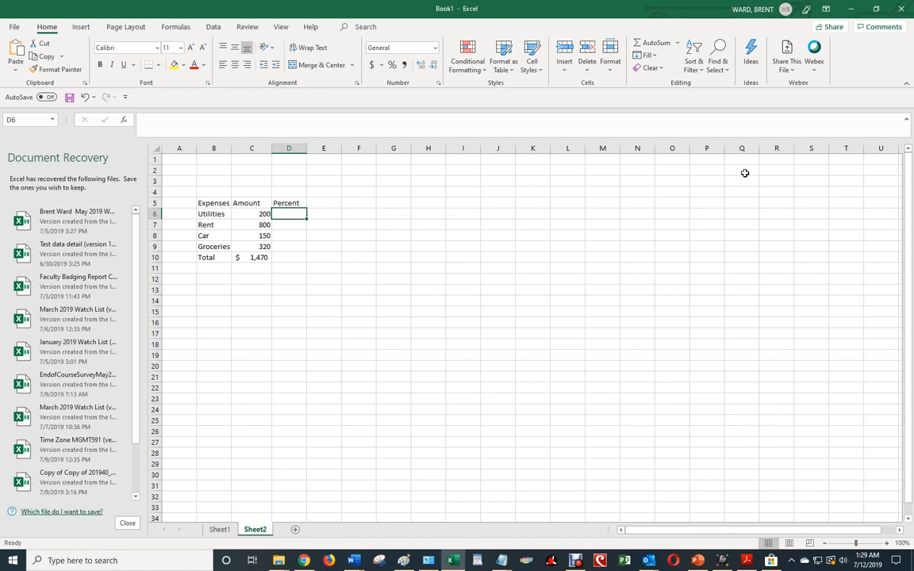
pyautogui.click(251, 214)
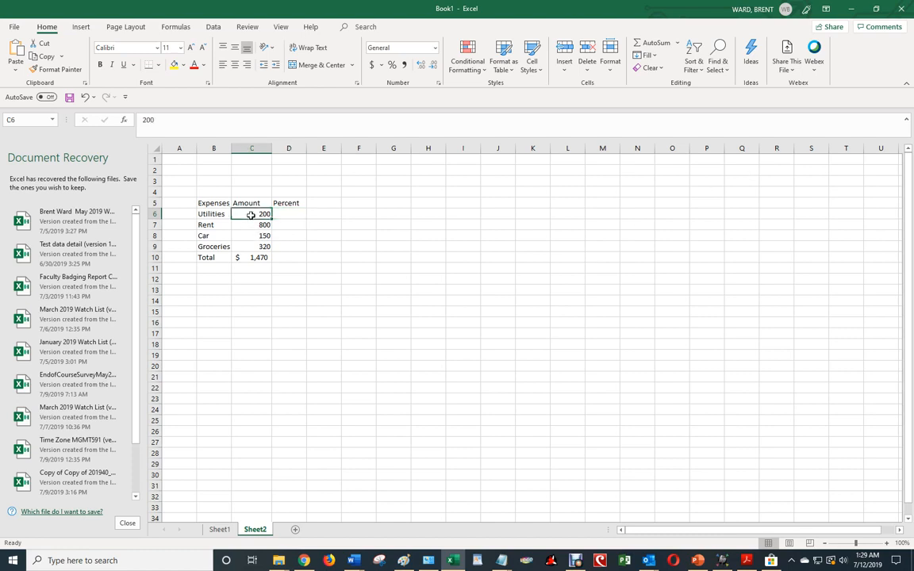
pyautogui.click(264, 259)
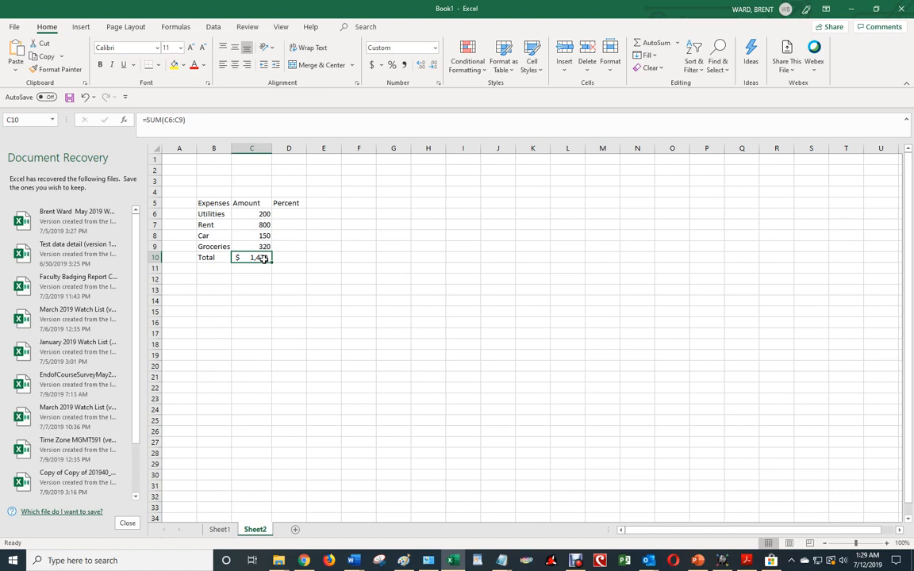
pyautogui.click(294, 215)
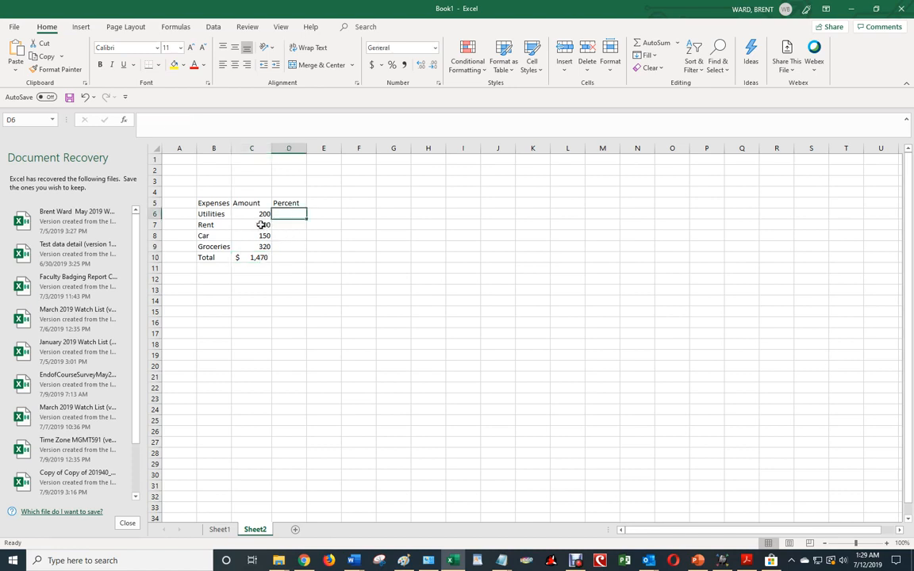
pyautogui.click(262, 225)
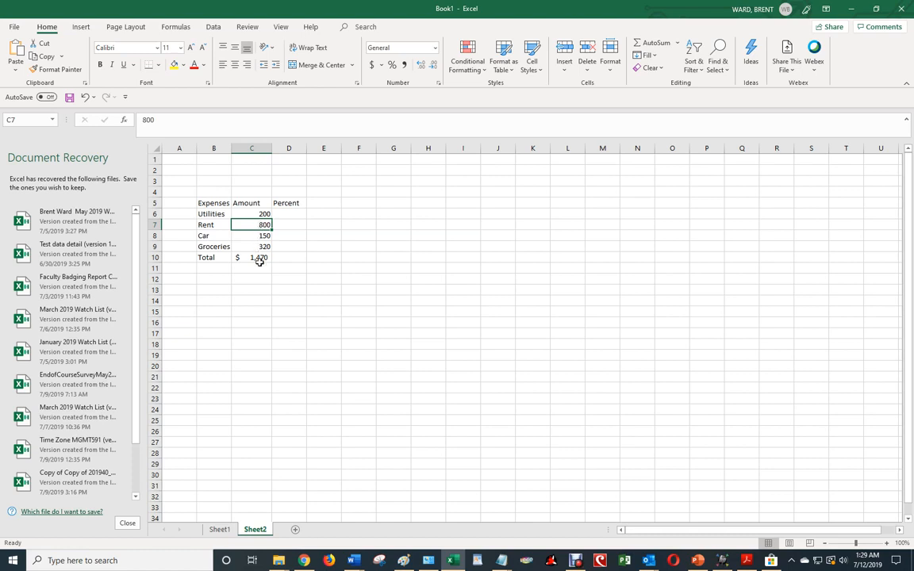
pyautogui.click(259, 259)
pyautogui.click(290, 223)
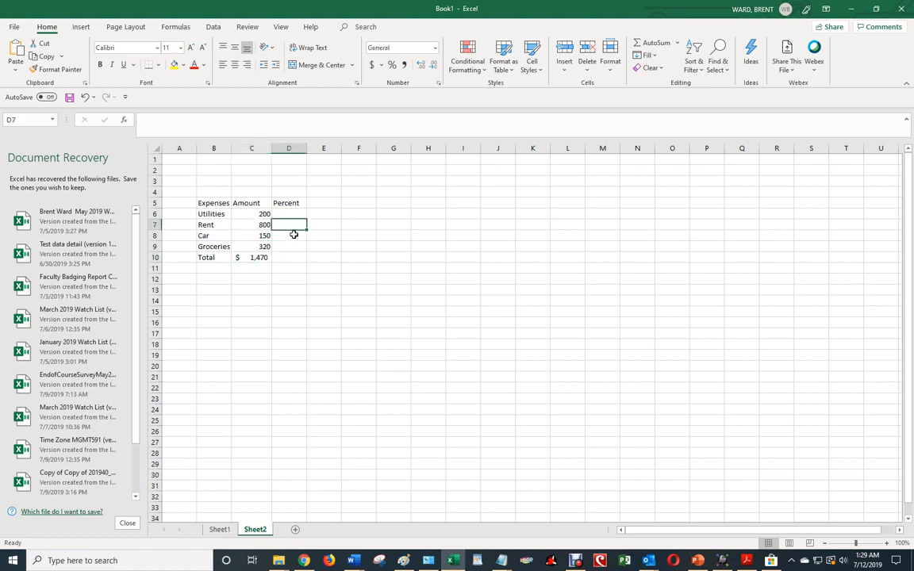
pyautogui.click(265, 236)
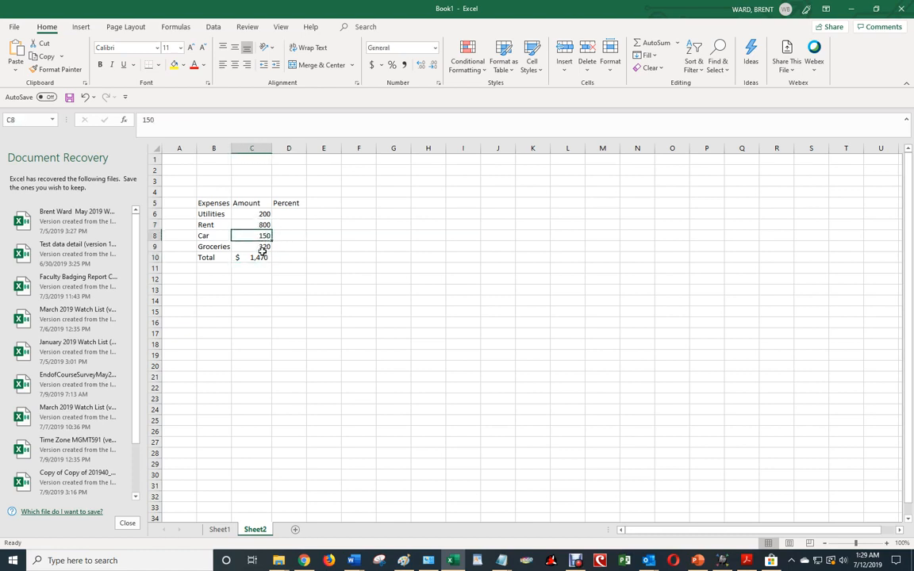
pyautogui.click(261, 257)
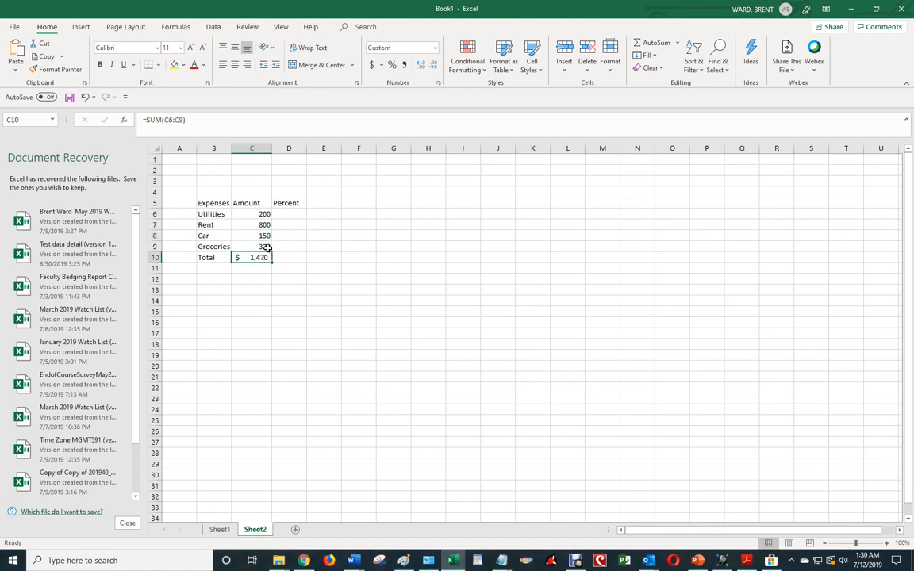
pyautogui.click(279, 237)
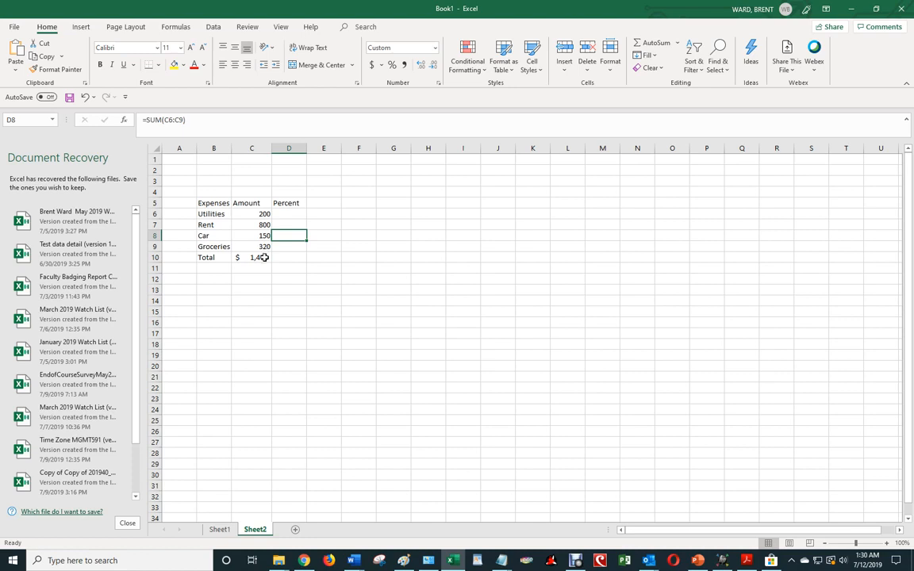
pyautogui.press('Left')
pyautogui.press('Down')
pyautogui.press('Down')
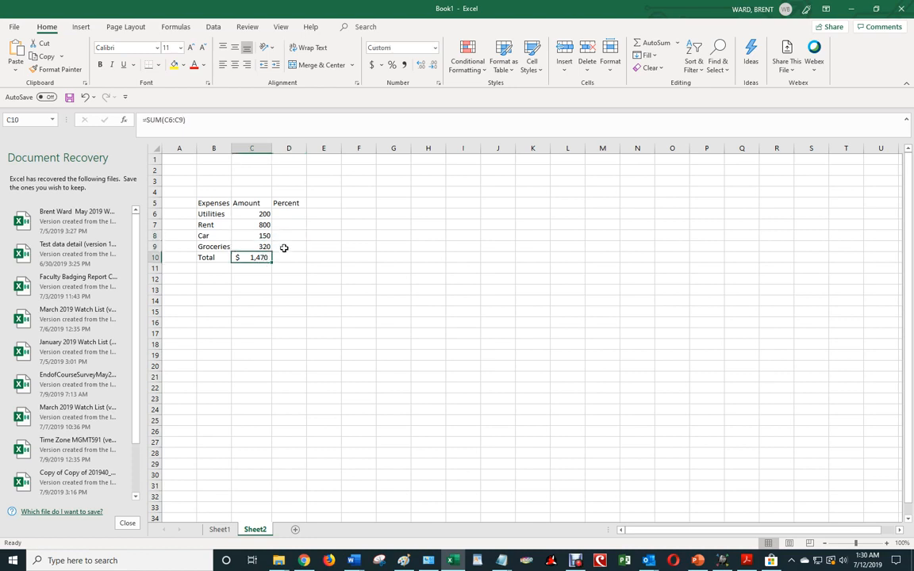
pyautogui.click(285, 247)
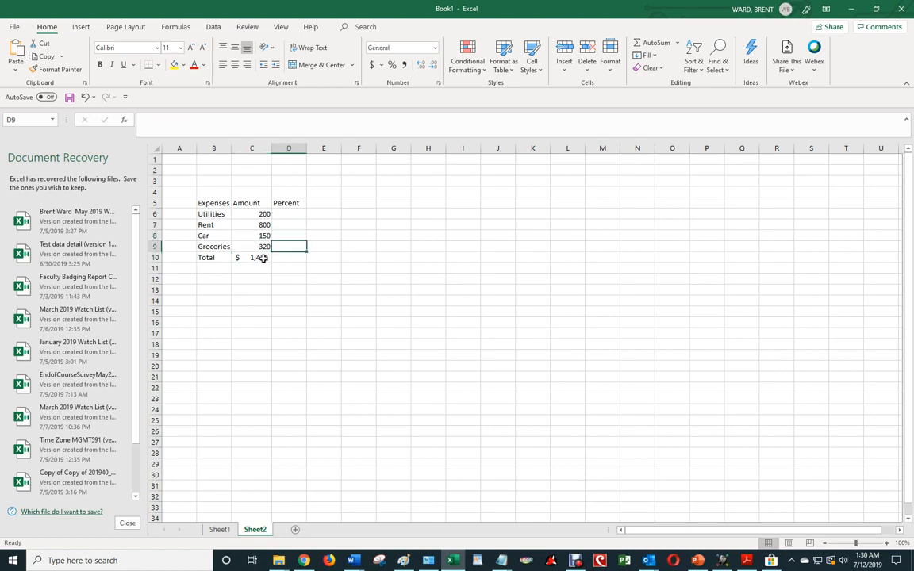
pyautogui.click(262, 258)
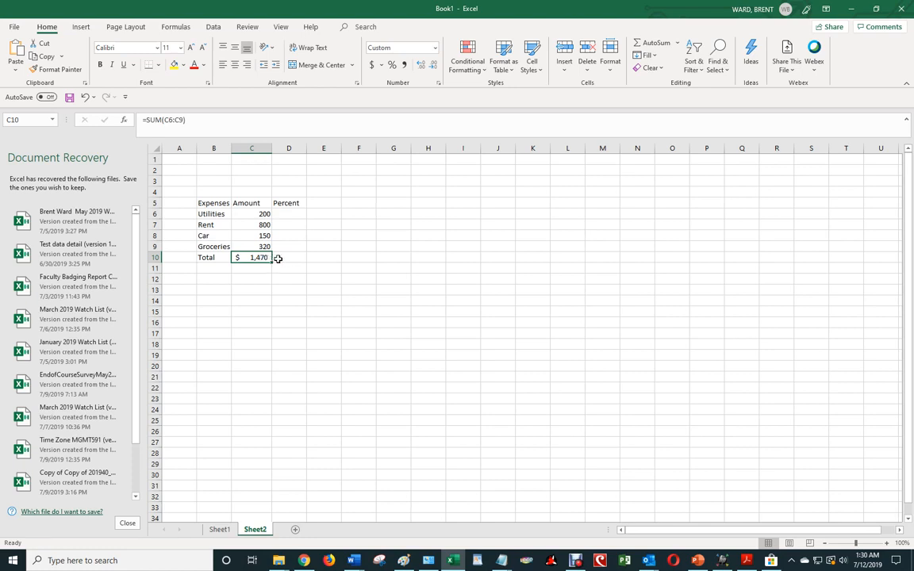
pyautogui.click(286, 259)
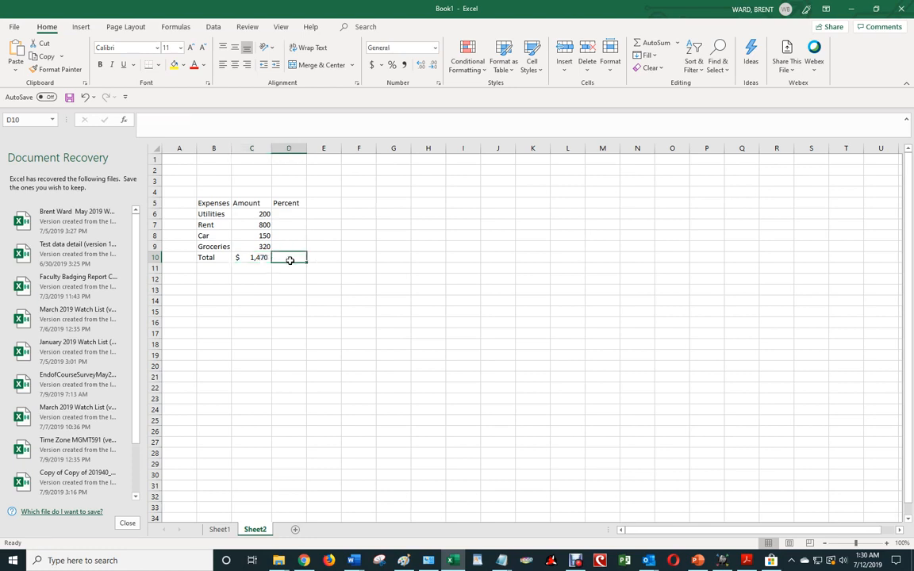
pyautogui.click(265, 214)
pyautogui.click(265, 225)
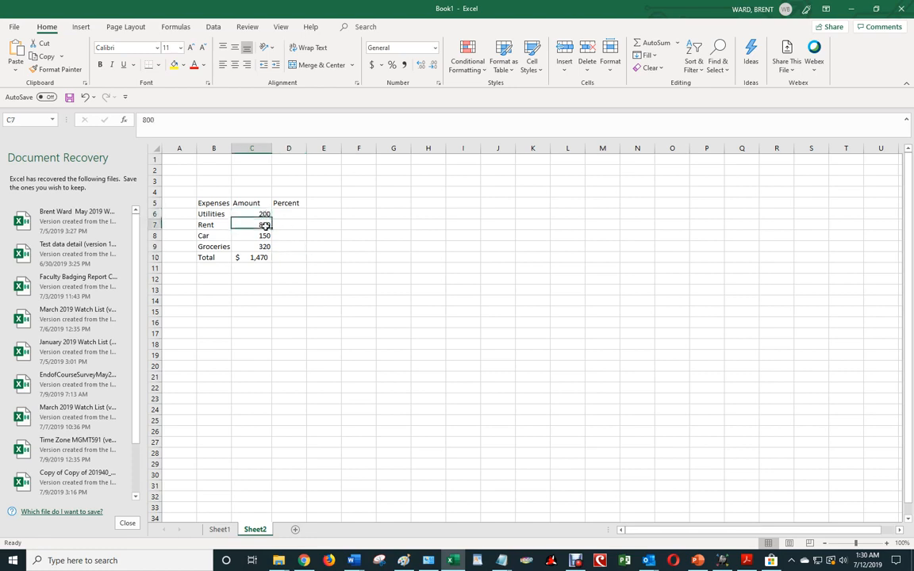
pyautogui.click(292, 216)
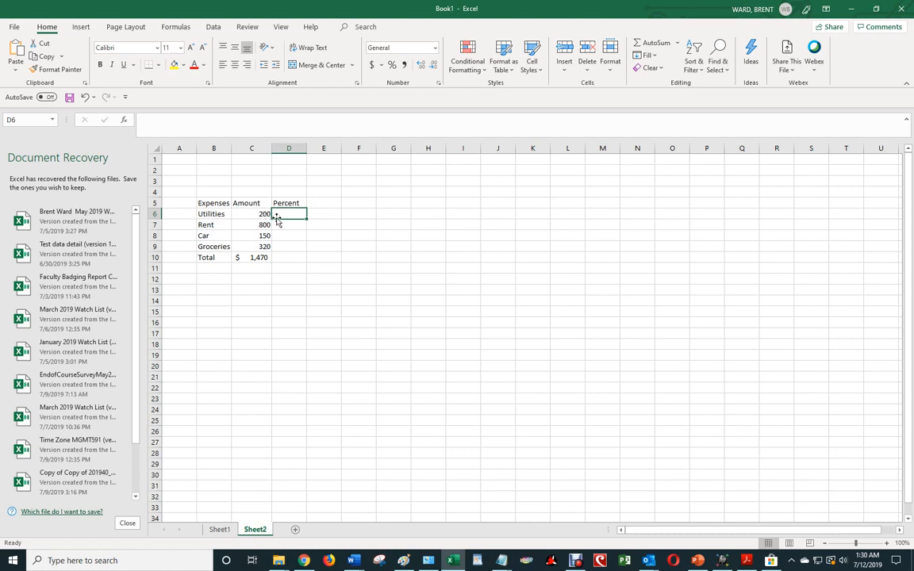
pyautogui.click(263, 258)
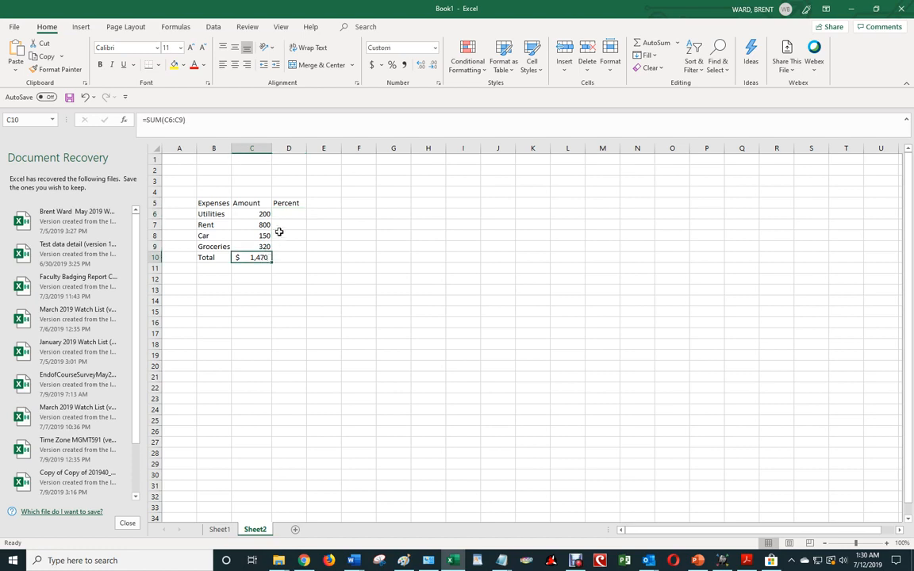
pyautogui.click(285, 225)
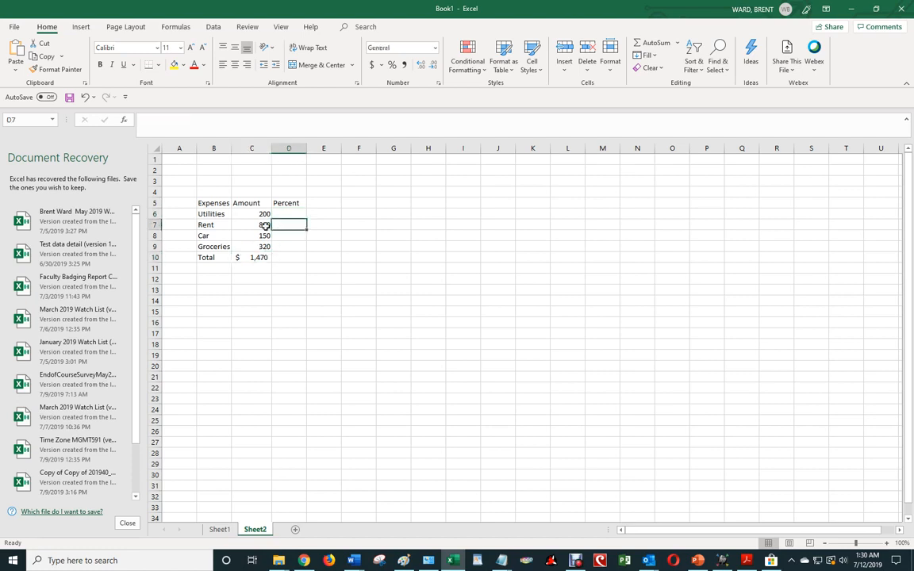
pyautogui.click(265, 226)
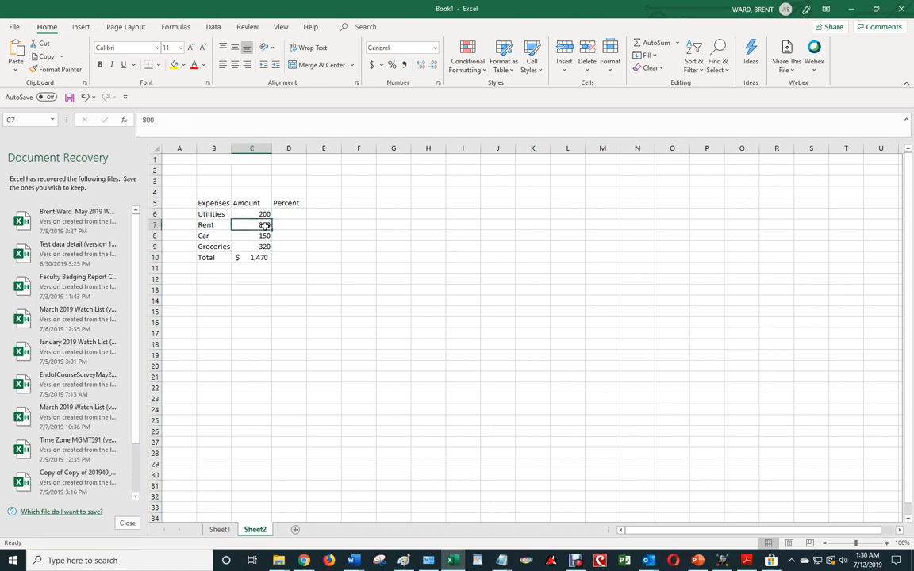
pyautogui.click(262, 258)
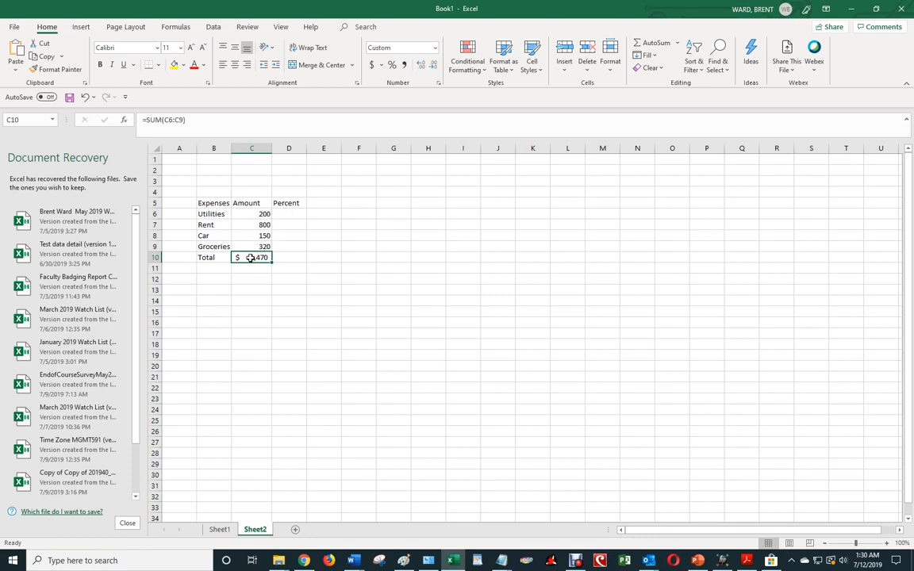
pyautogui.click(291, 216)
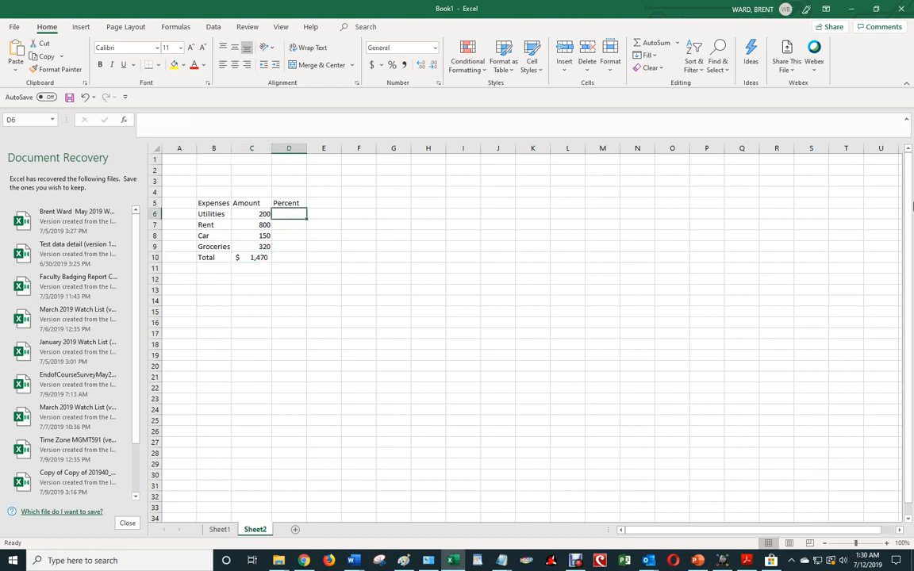
# Enter =C6/C10 in D6 to get Utilities' share of the total, 0.14.
pyautogui.write('=')
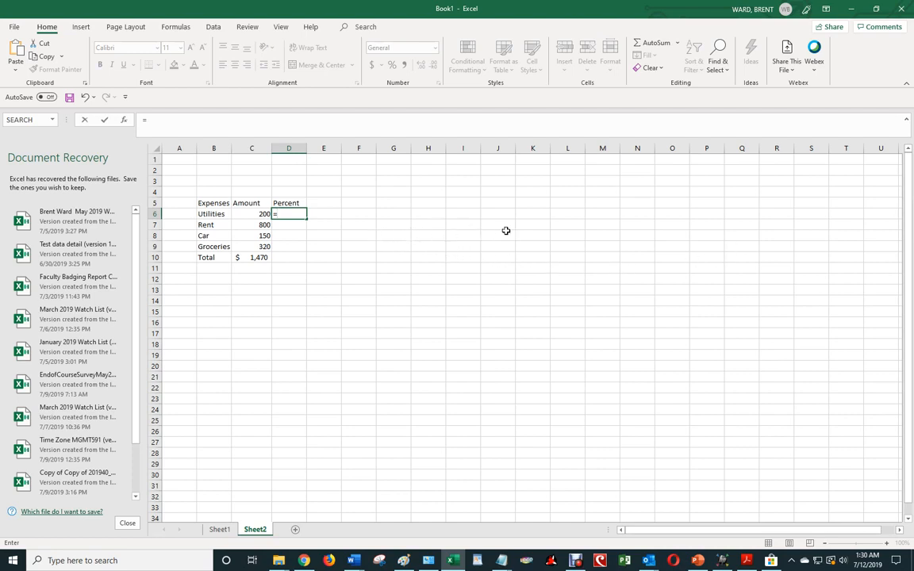
pyautogui.click(262, 214)
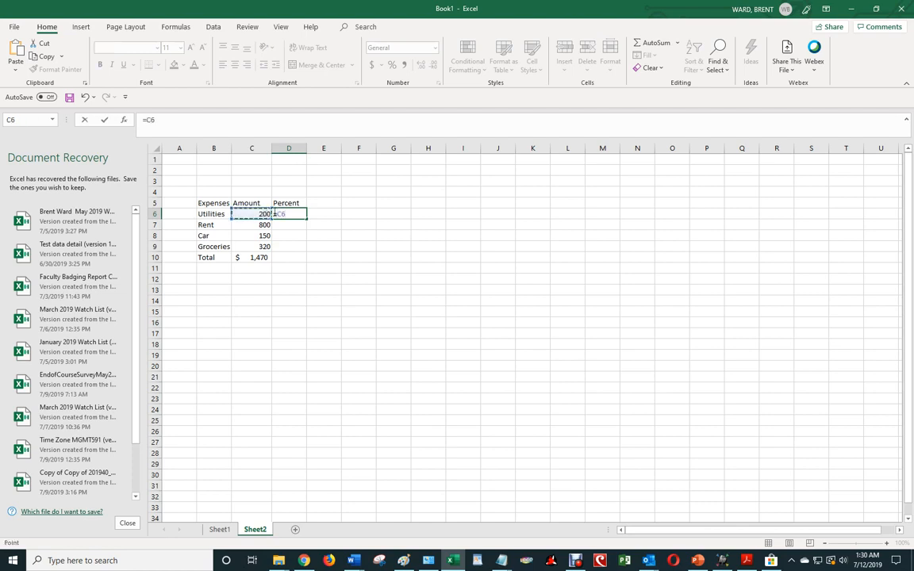
pyautogui.write('/')
pyautogui.click(262, 257)
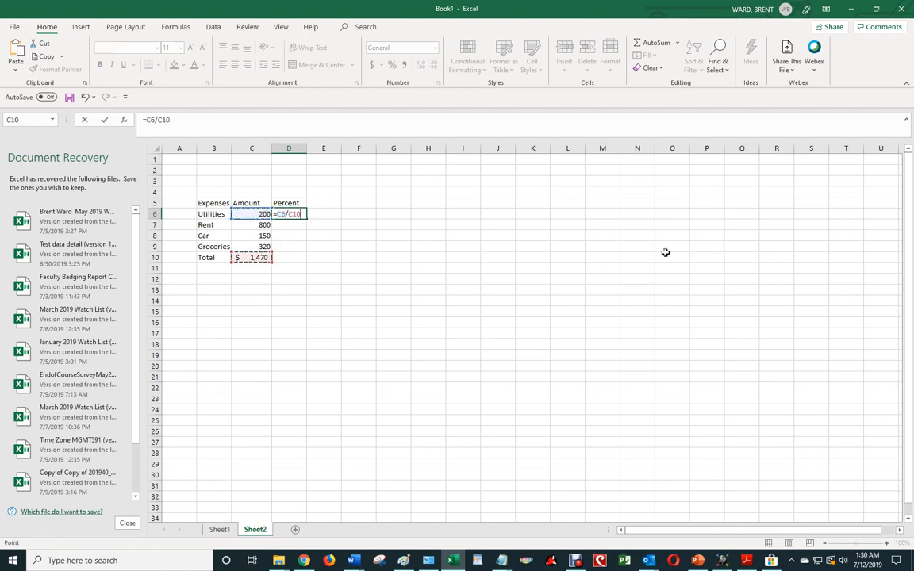
pyautogui.press('Return')
pyautogui.press('Up')
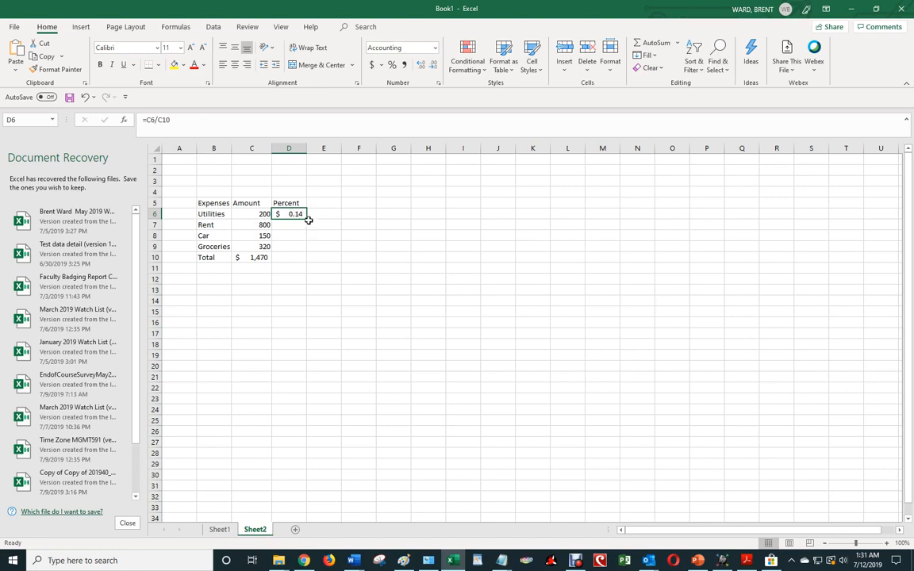
# Fill the D6 formula down to D10 and inspect D7's #DIV/0! result.
pyautogui.moveTo(307, 220); pyautogui.dragTo(311, 270)
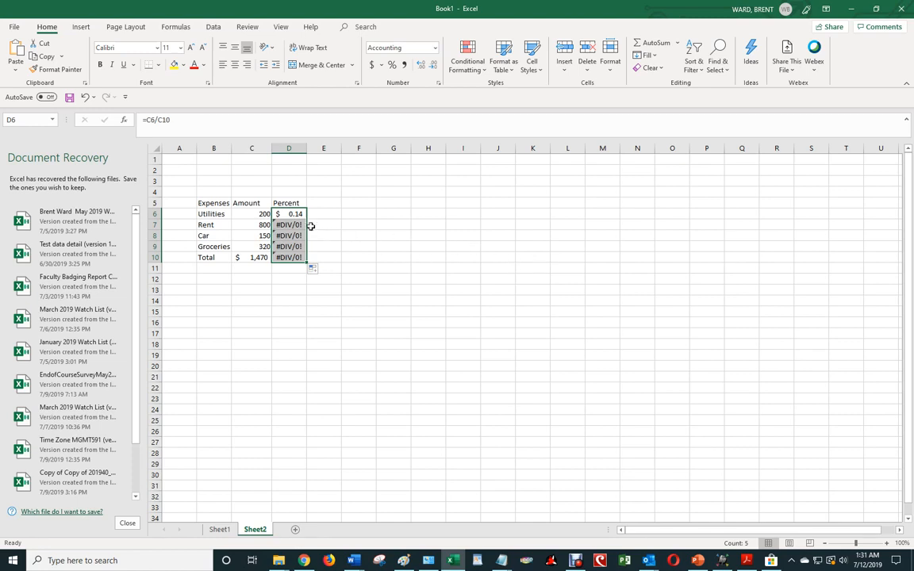
pyautogui.click(300, 225)
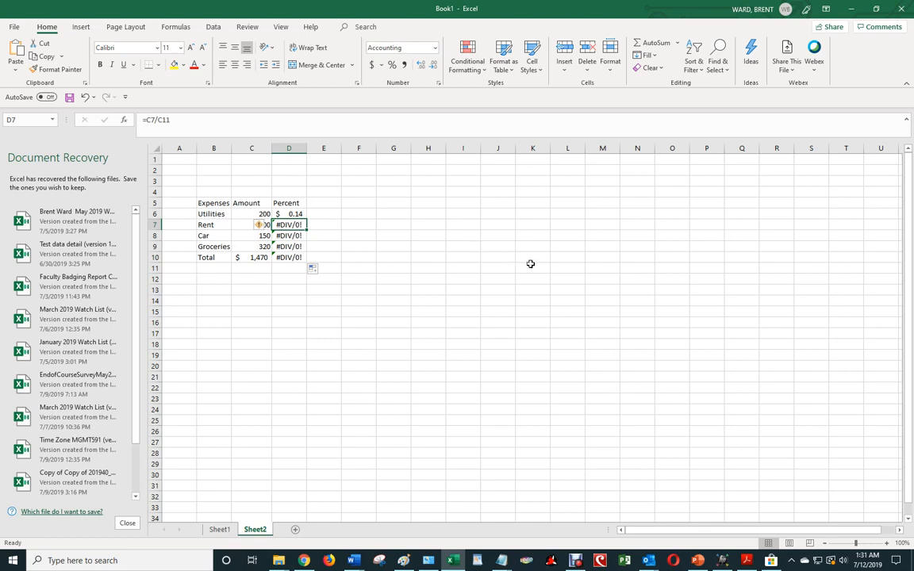
# Show formulas on the sheet with Ctrl+` and select D6 to inspect =C6/C10.
pyautogui.hotkey('ctrl', '`')
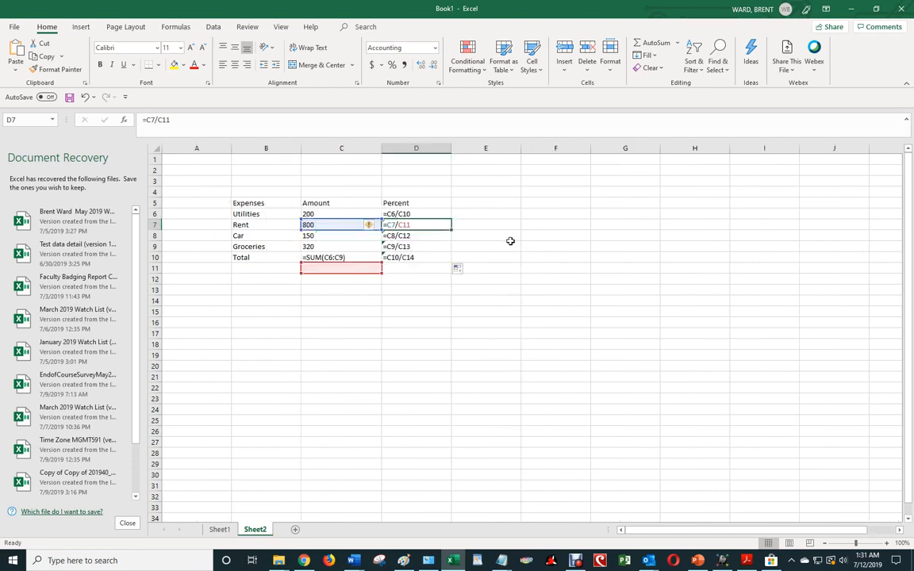
pyautogui.hotkey('ctrl', '`')
pyautogui.hotkey('ctrl', '`')
pyautogui.hotkey('ctrl', '`')
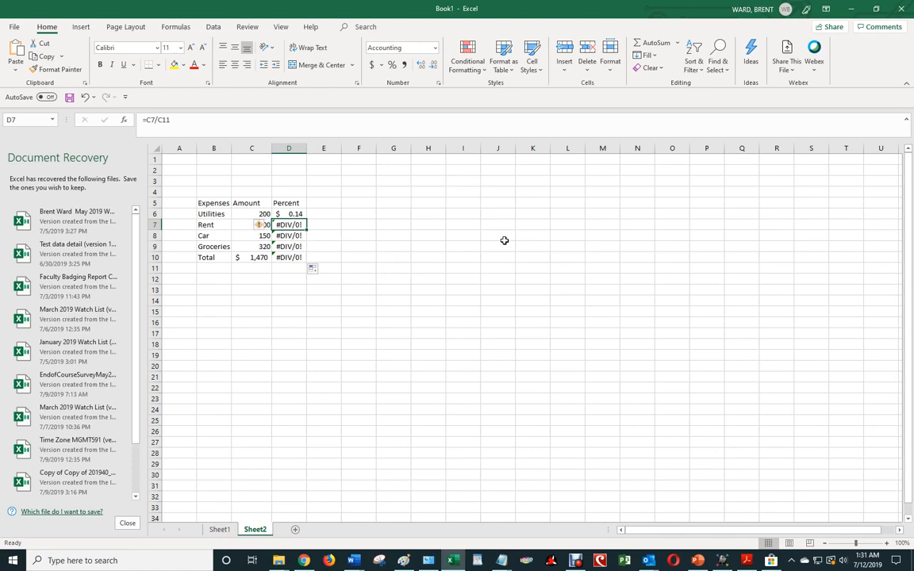
pyautogui.hotkey('ctrl', '`')
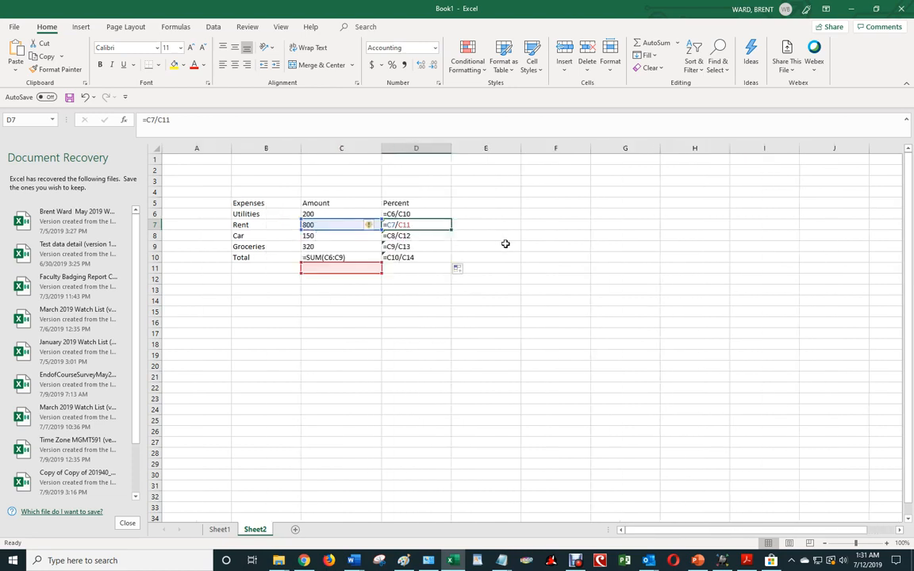
pyautogui.hotkey('ctrl', '`')
pyautogui.hotkey('ctrl', '`')
pyautogui.hotkey('ctrl', '`')
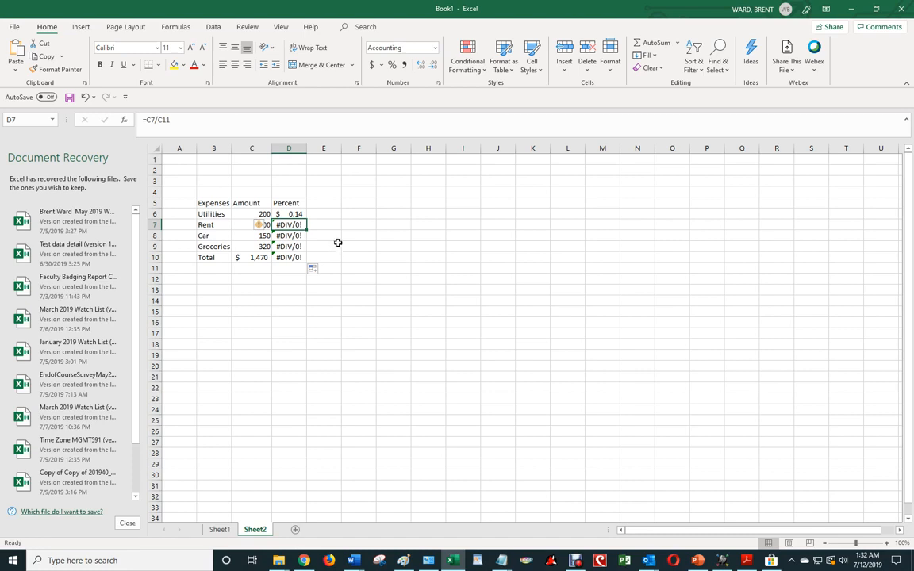
pyautogui.hotkey('ctrl', '`')
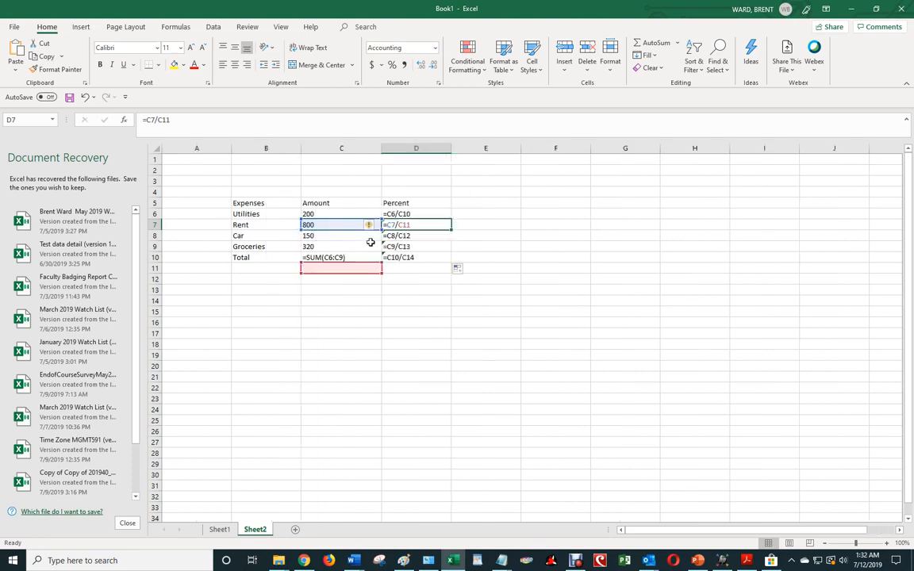
pyautogui.click(415, 213)
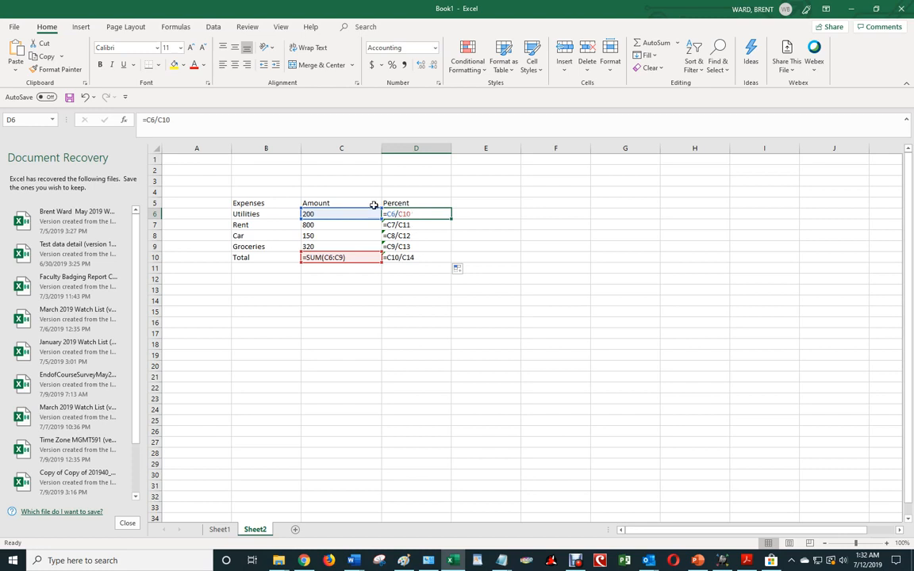
# Change D6 to =C6/$C$10 with F4, then return to showing values.
pyautogui.click(163, 121)
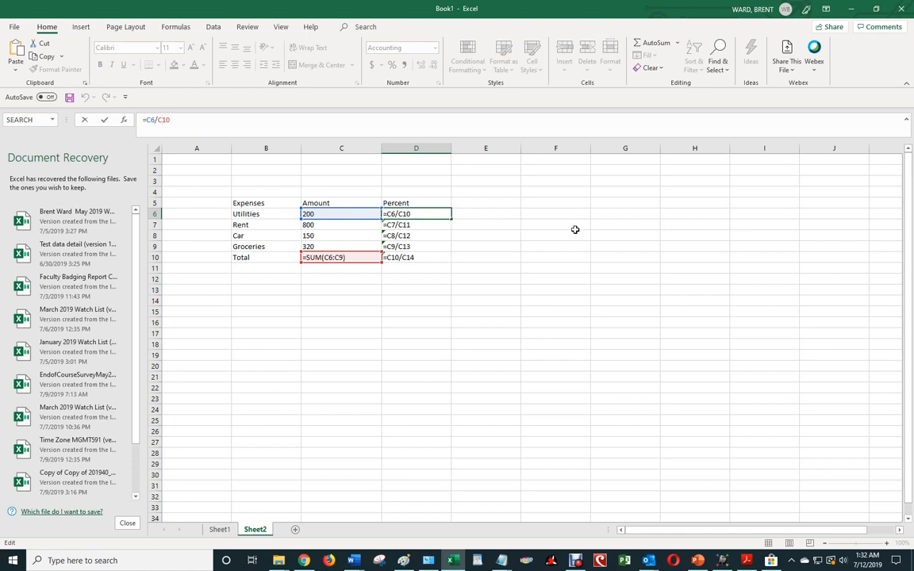
pyautogui.press('F4')
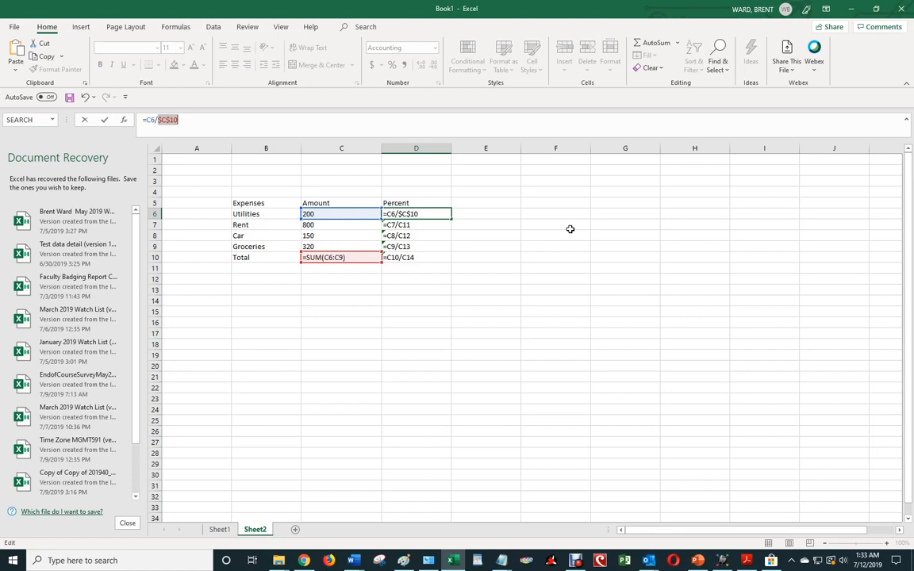
pyautogui.press('Return')
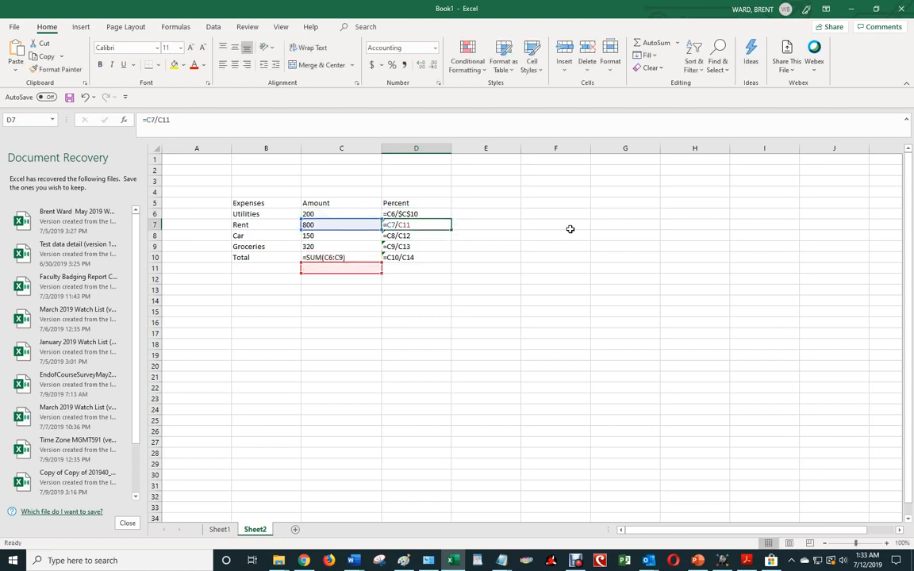
pyautogui.hotkey('ctrl', '`')
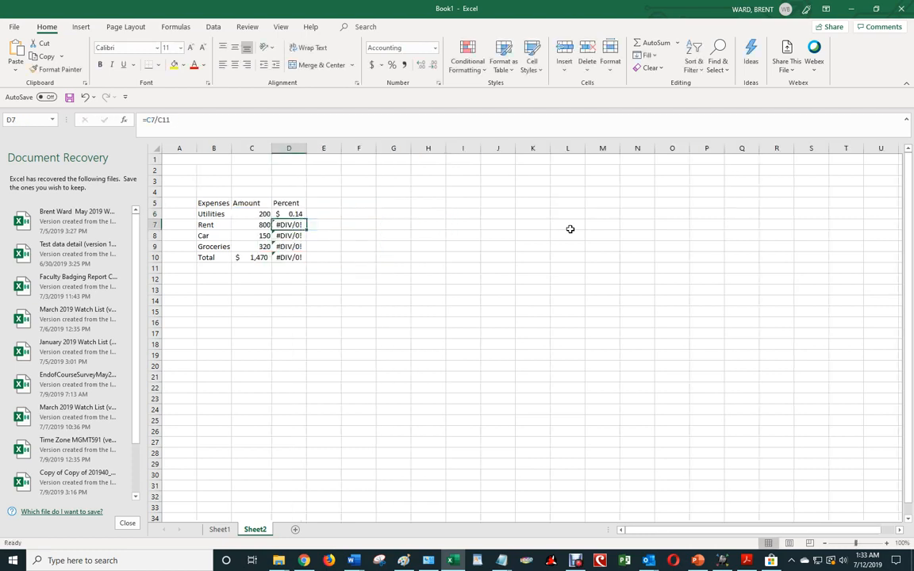
# Fill the corrected D6 formula to D10, giving 0.54, 0.10, 0.22 and 1.00.
pyautogui.press('Up')
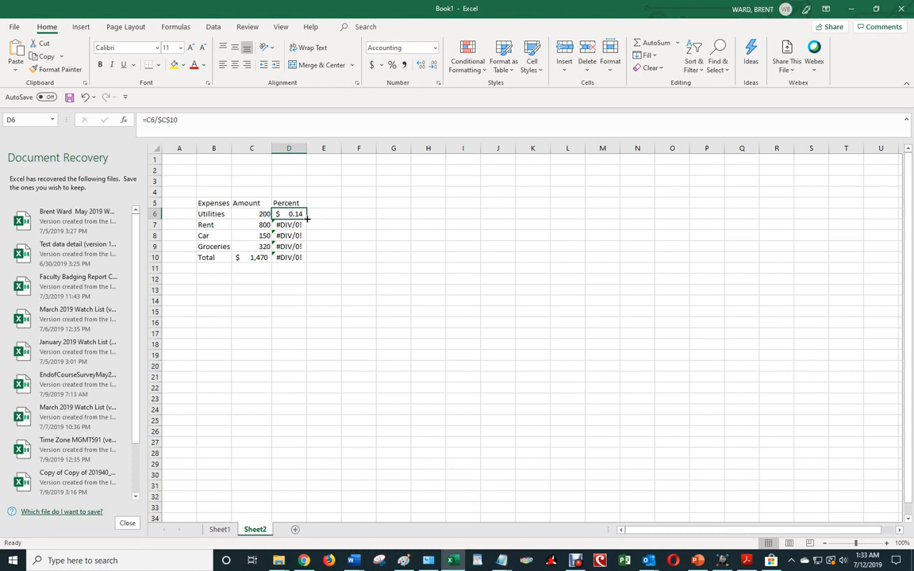
pyautogui.moveTo(307, 219); pyautogui.dragTo(304, 263)
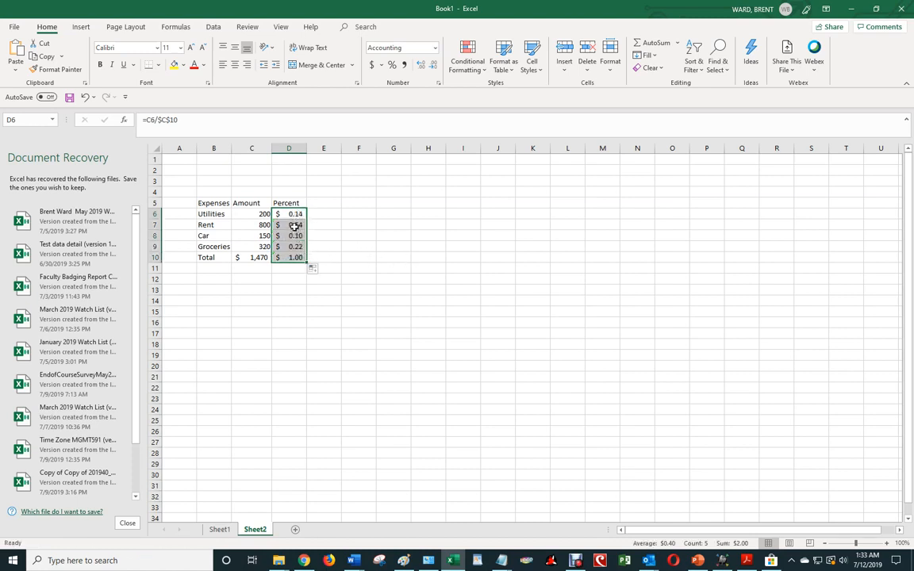
pyautogui.click(294, 226)
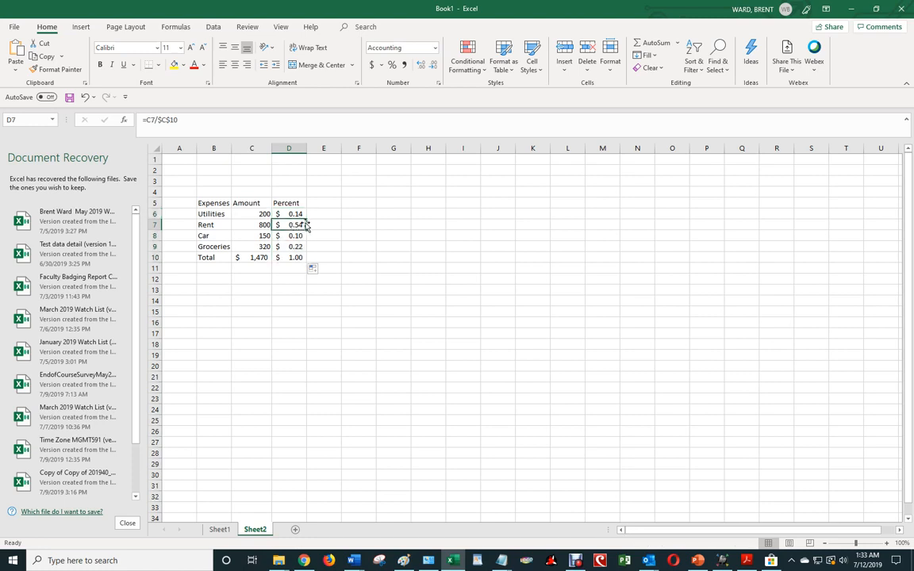
pyautogui.click(287, 214)
pyautogui.click(301, 226)
pyautogui.click(256, 257)
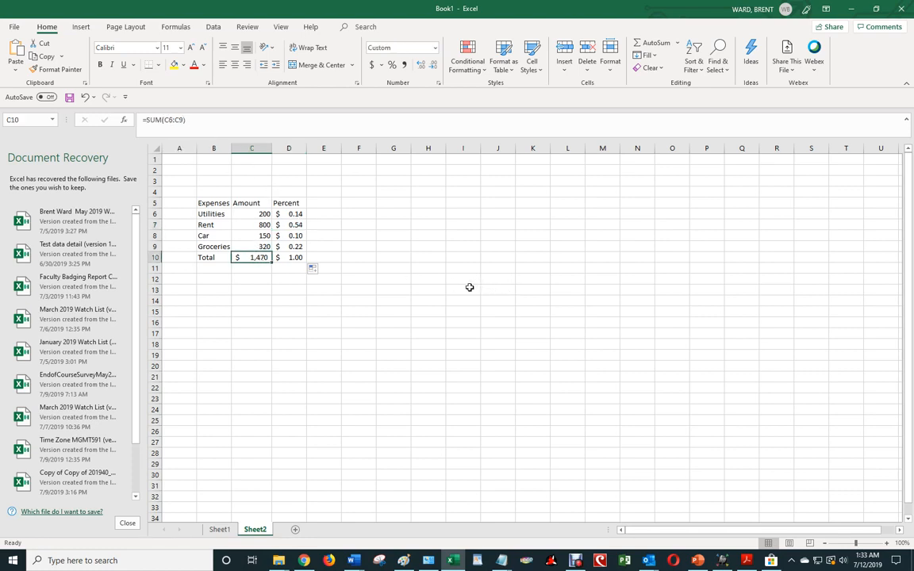
pyautogui.click(296, 225)
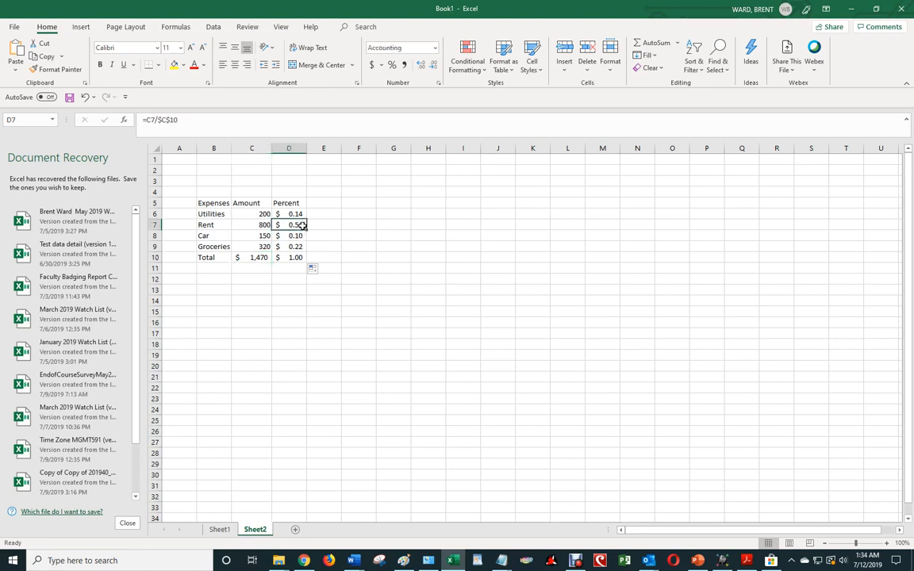
pyautogui.click(299, 236)
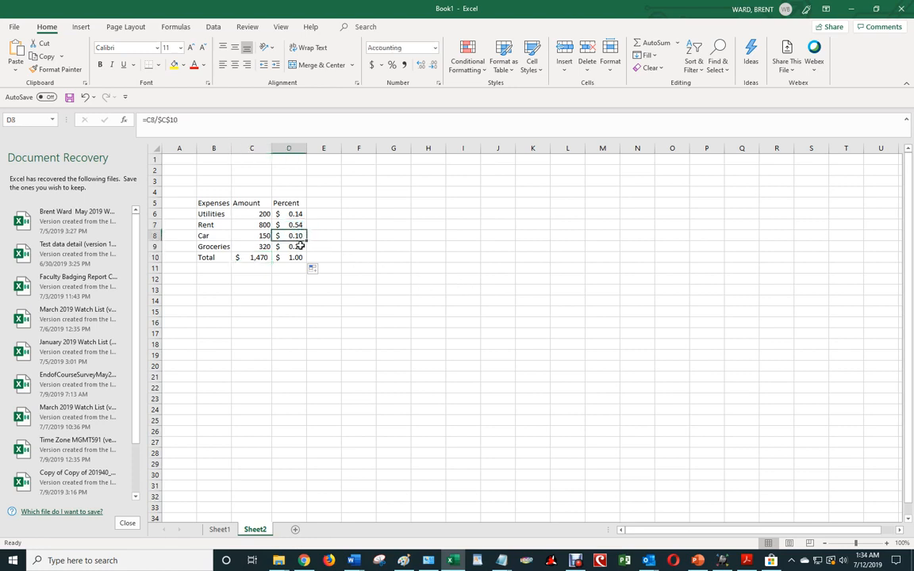
pyautogui.click(300, 246)
pyautogui.click(300, 258)
pyautogui.hotkey('ctrl', '`')
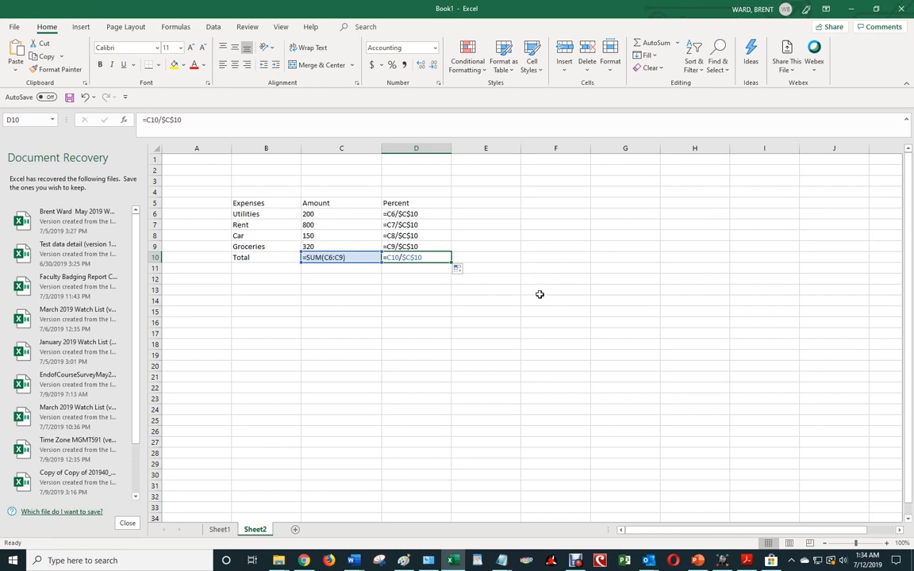
pyautogui.hotkey('ctrl', '`')
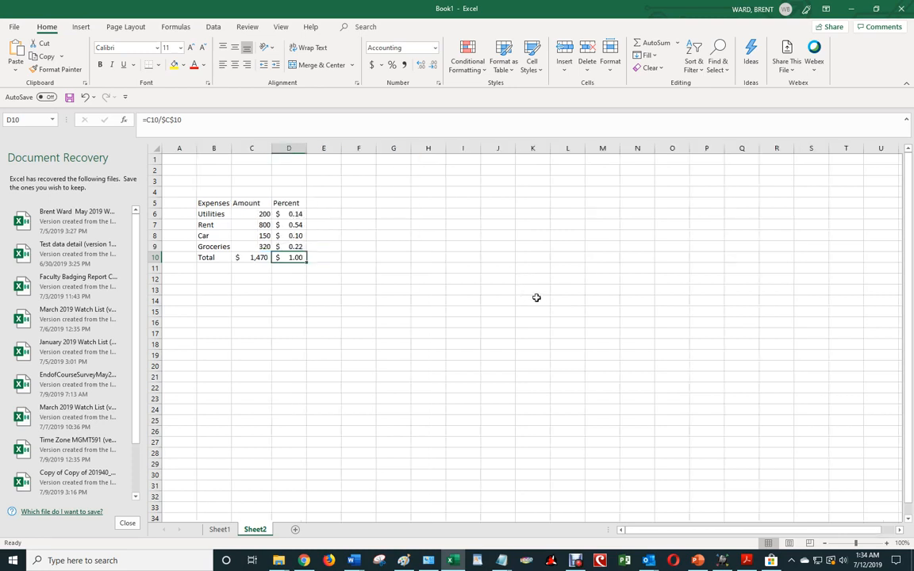
pyautogui.moveTo(297, 214); pyautogui.dragTo(300, 256)
pyautogui.click(381, 267)
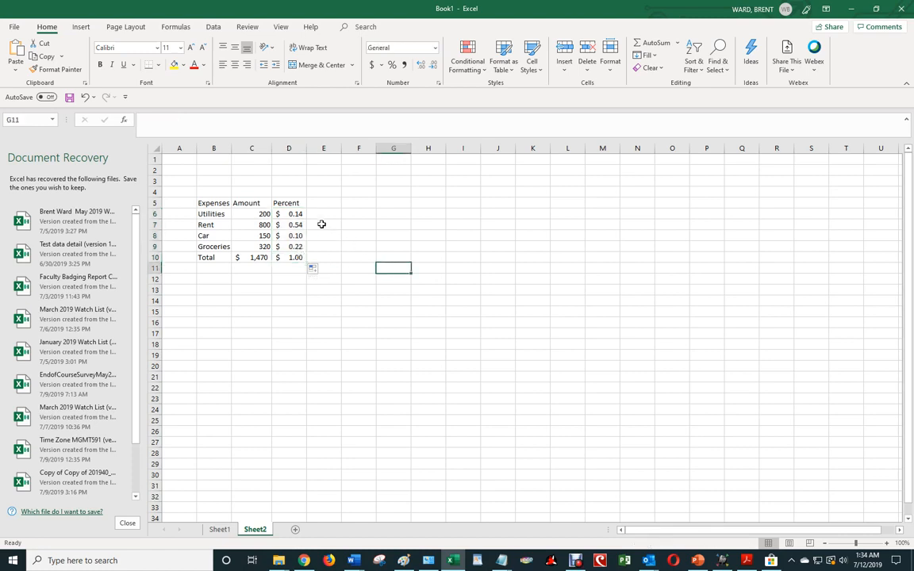
pyautogui.click(289, 214)
# Apply Percent Style to D6:D10 so they read 14%, 54%, 10%, 22% and 100%.
pyautogui.moveTo(289, 214); pyautogui.dragTo(296, 256)
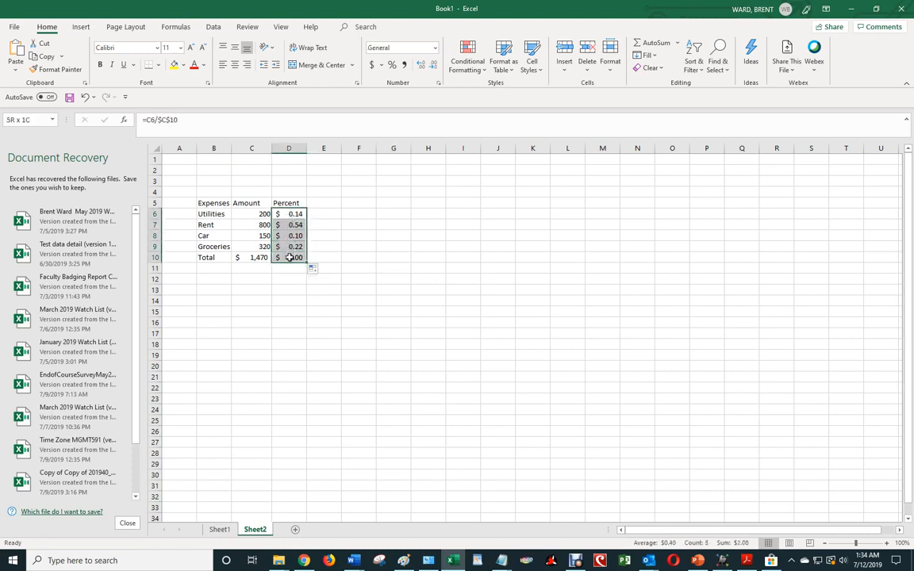
pyautogui.click(393, 67)
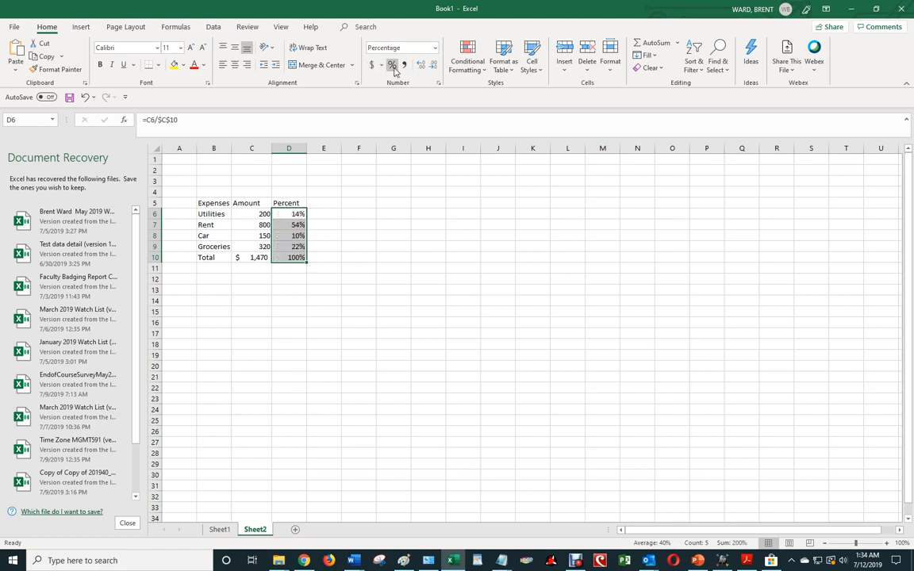
pyautogui.click(377, 276)
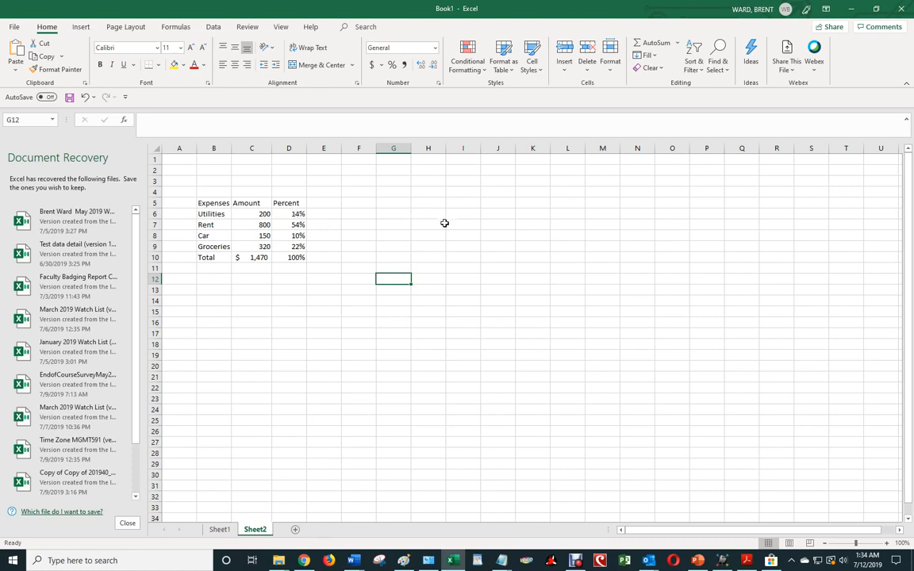
pyautogui.click(577, 562)
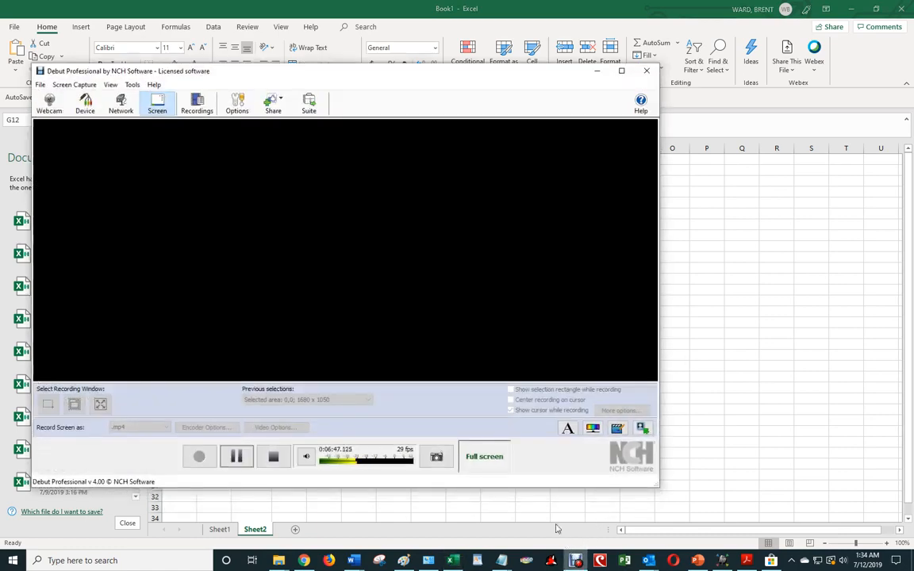